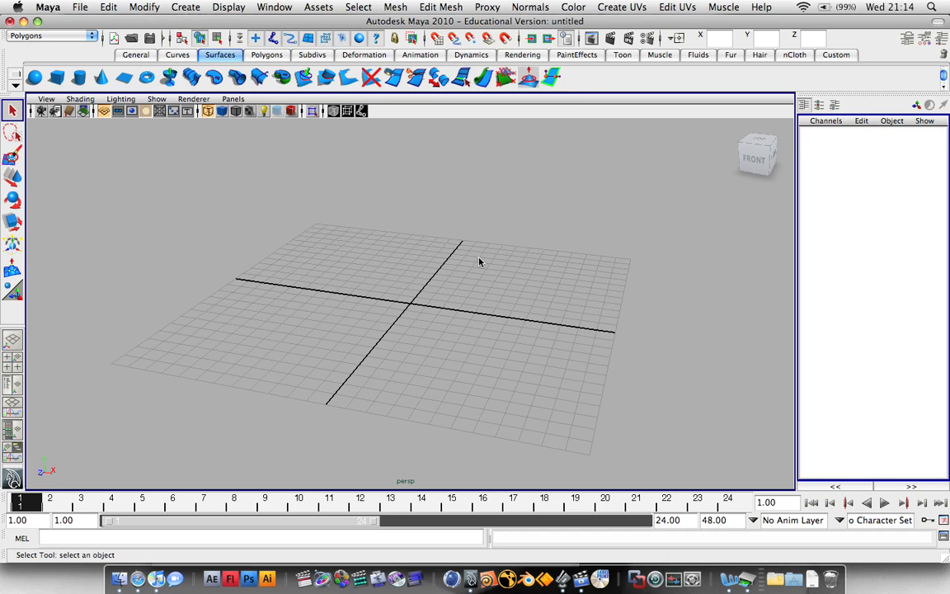
Orbit the empty perspective grid and toggle the hotbox menus around the view.
{"action": "left_click_drag", "start_coordinate": [423, 250], "coordinate": [368, 245], "text": "alt"}
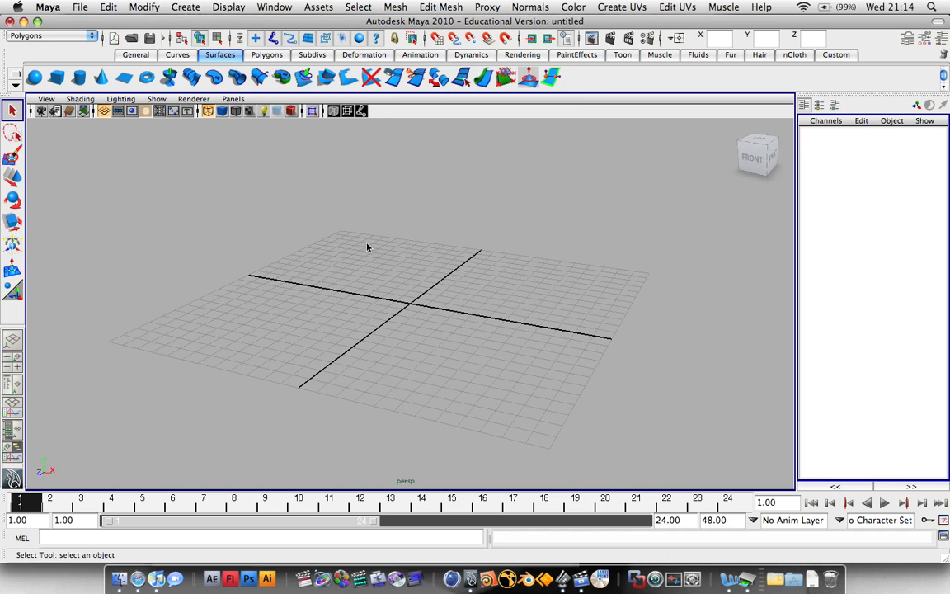
{"action": "left_click_drag", "start_coordinate": [730, 129], "coordinate": [435, 368], "text": "alt"}
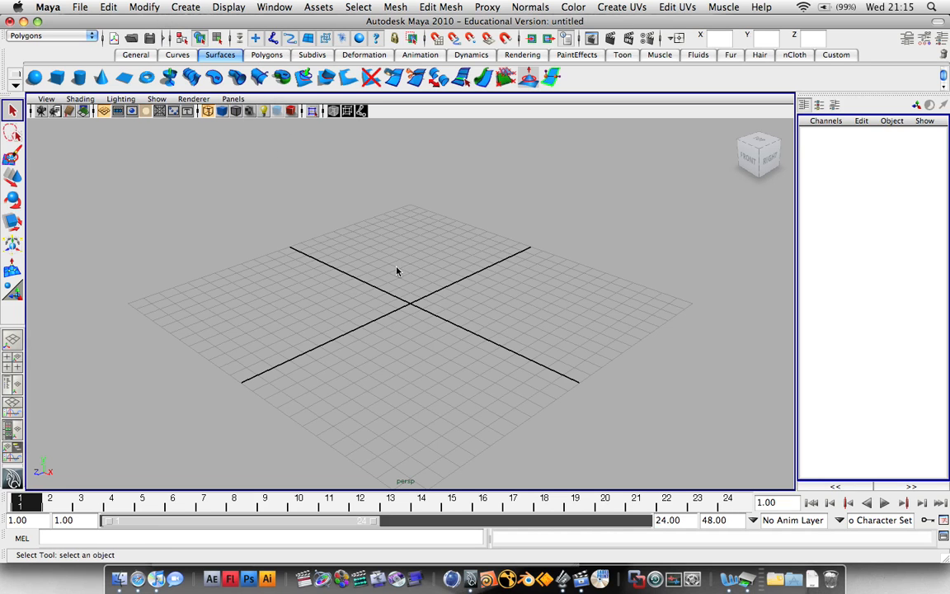
{"action": "key", "text": "space"}
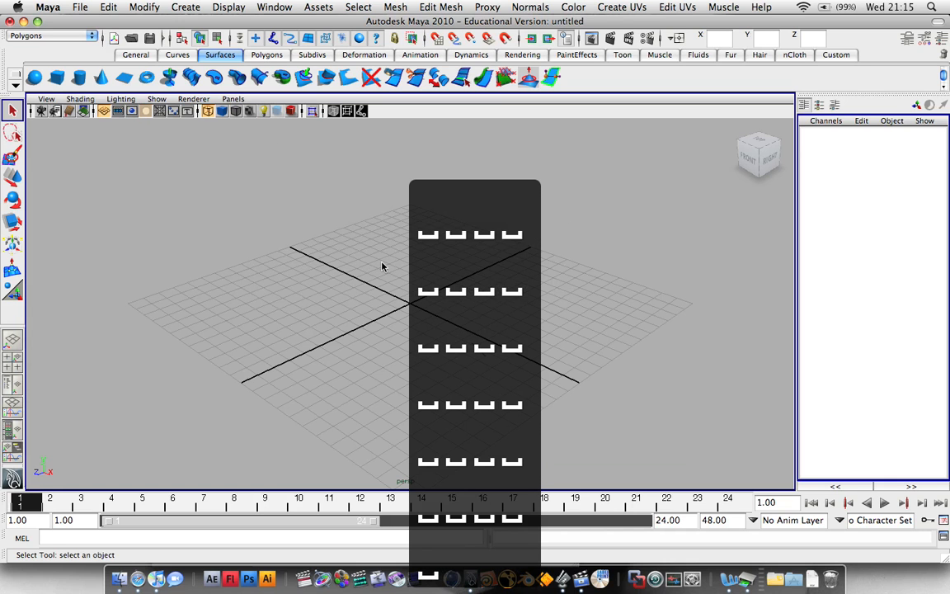
{"action": "left_click_drag", "start_coordinate": [496, 290], "coordinate": [577, 233]}
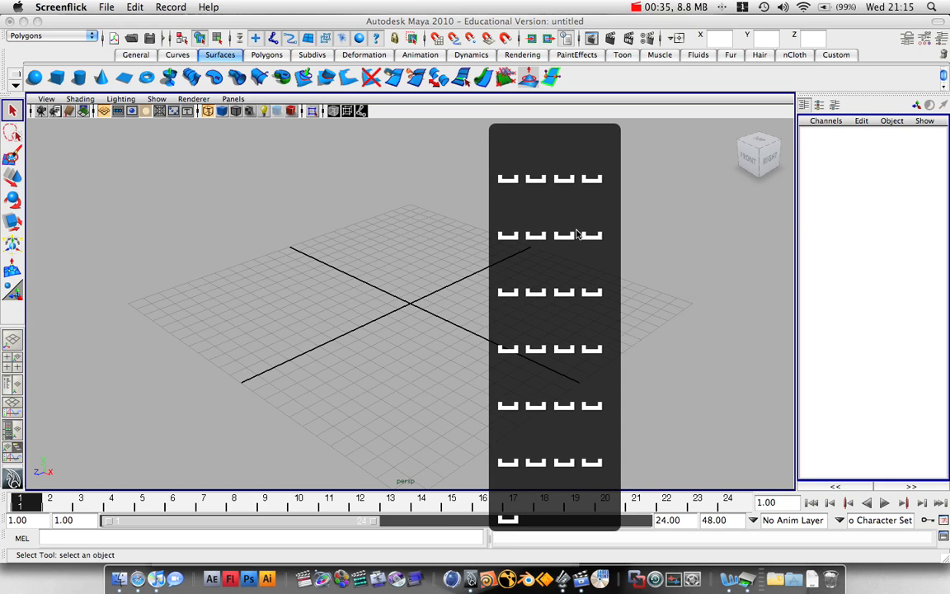
{"action": "left_click_drag", "start_coordinate": [525, 258], "coordinate": [602, 281]}
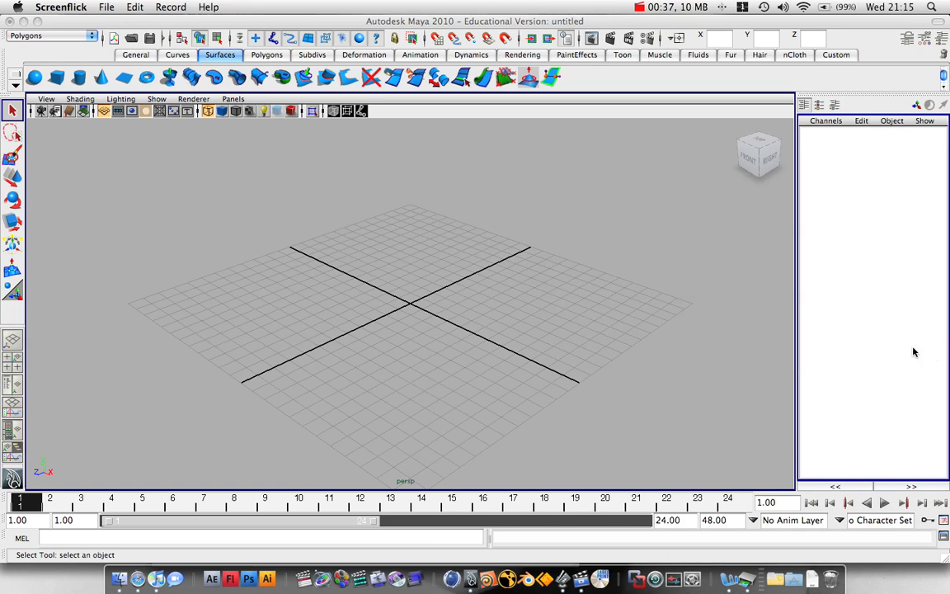
{"action": "left_click", "coordinate": [366, 292]}
{"action": "key", "text": "space"}
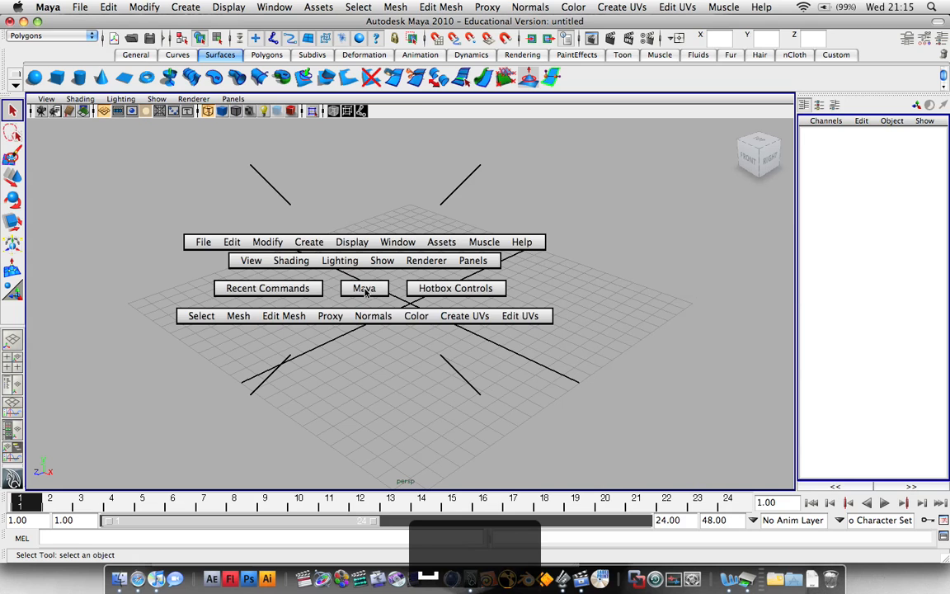
{"action": "key", "text": "space"}
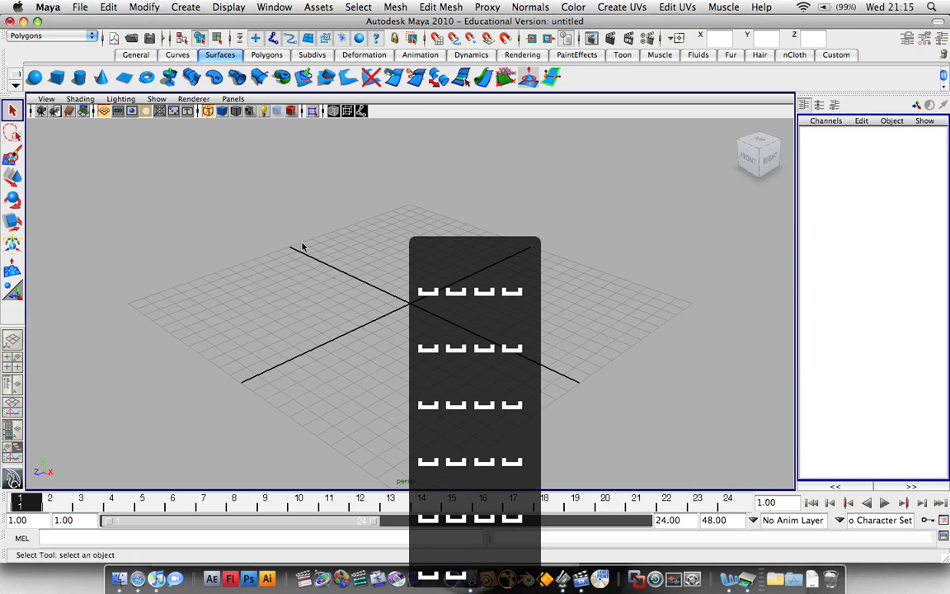
{"action": "left_click_drag", "start_coordinate": [471, 292], "coordinate": [648, 288]}
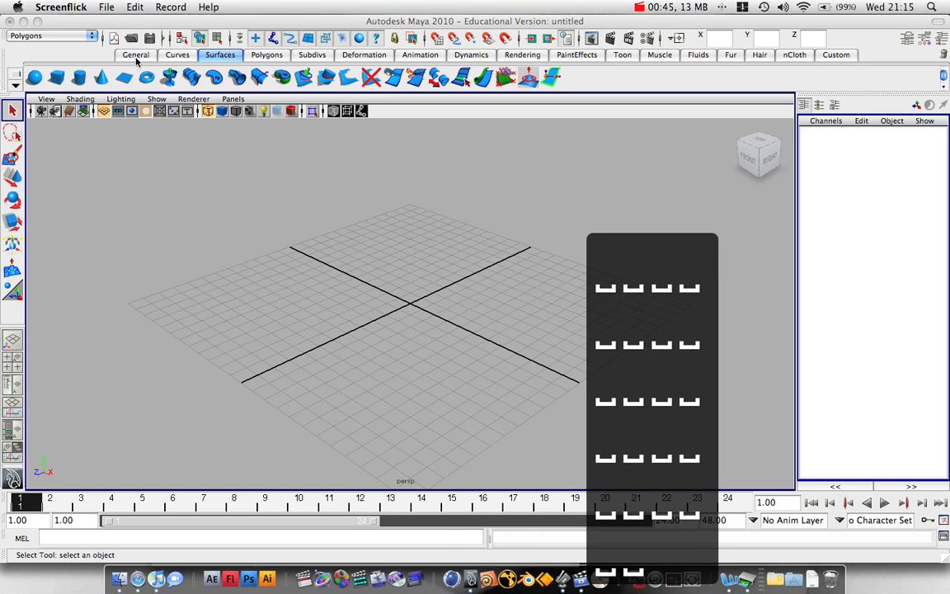
{"action": "left_click", "coordinate": [170, 143]}
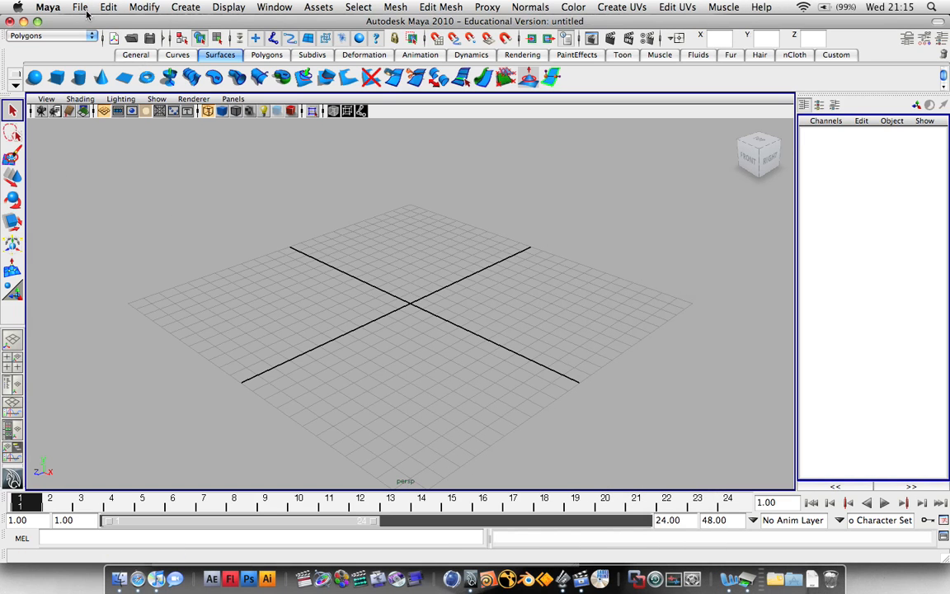
{"action": "left_click", "coordinate": [188, 7]}
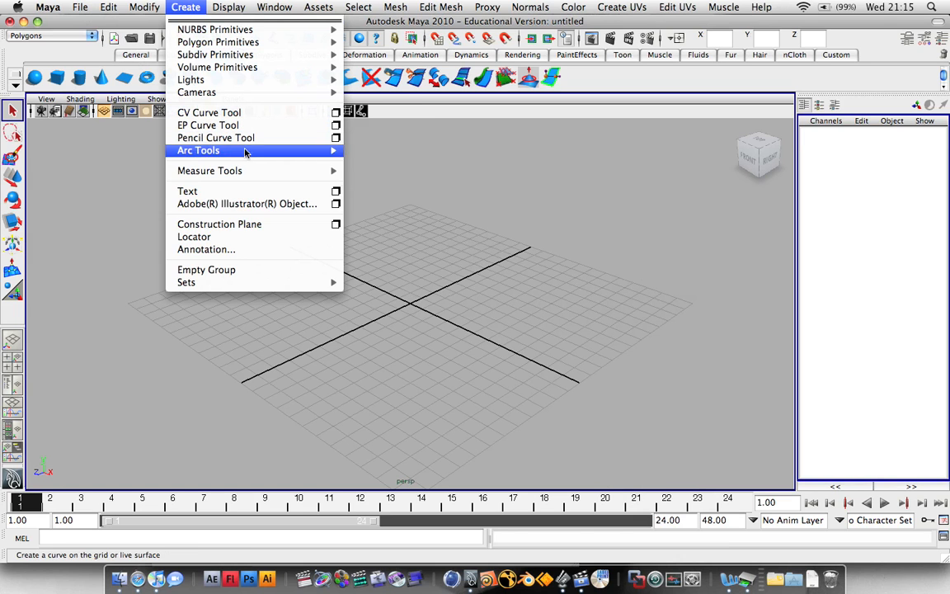
{"action": "left_click", "coordinate": [335, 193]}
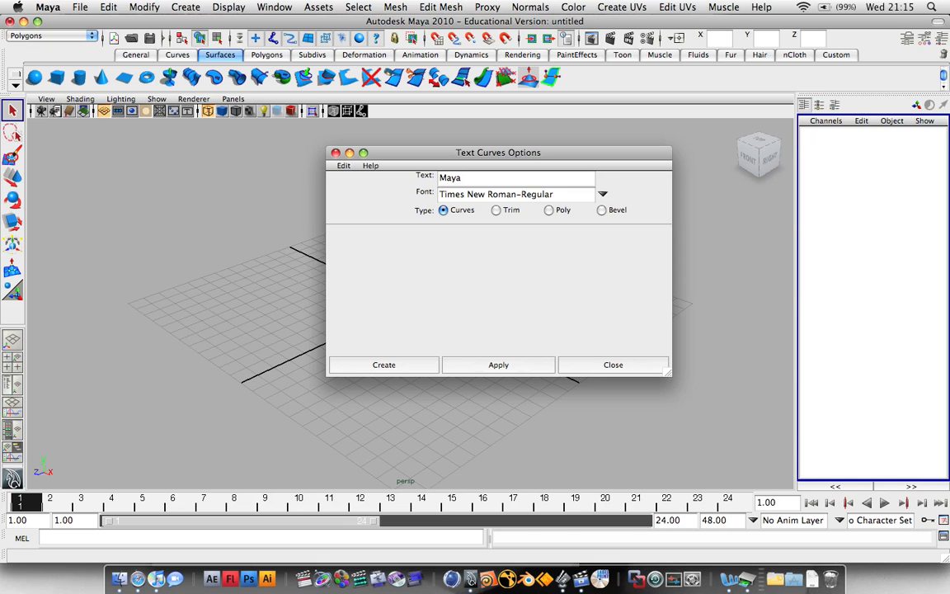
{"action": "left_click_drag", "start_coordinate": [479, 154], "coordinate": [561, 158]}
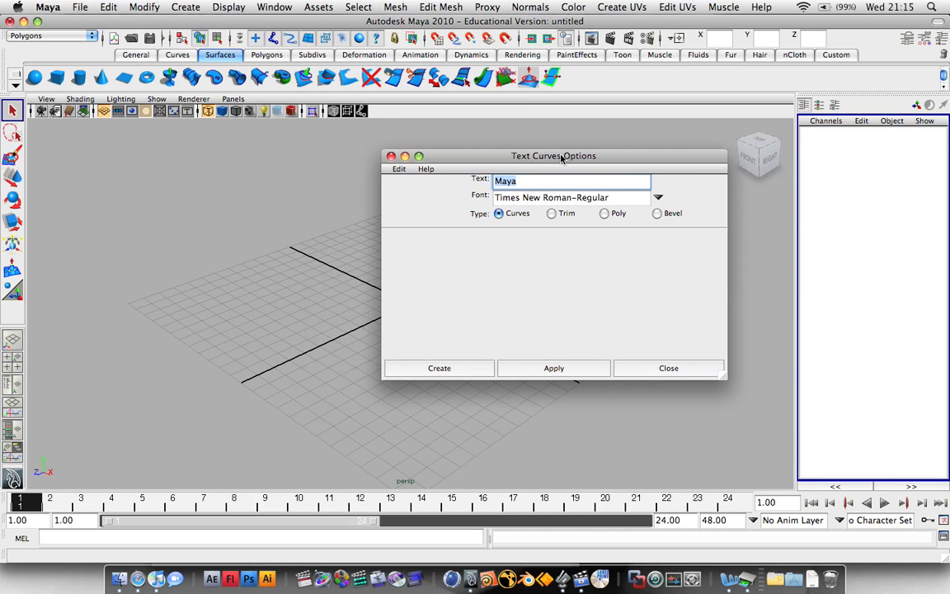
{"action": "type", "text": "D"}
{"action": "key", "text": "BackSpace"}
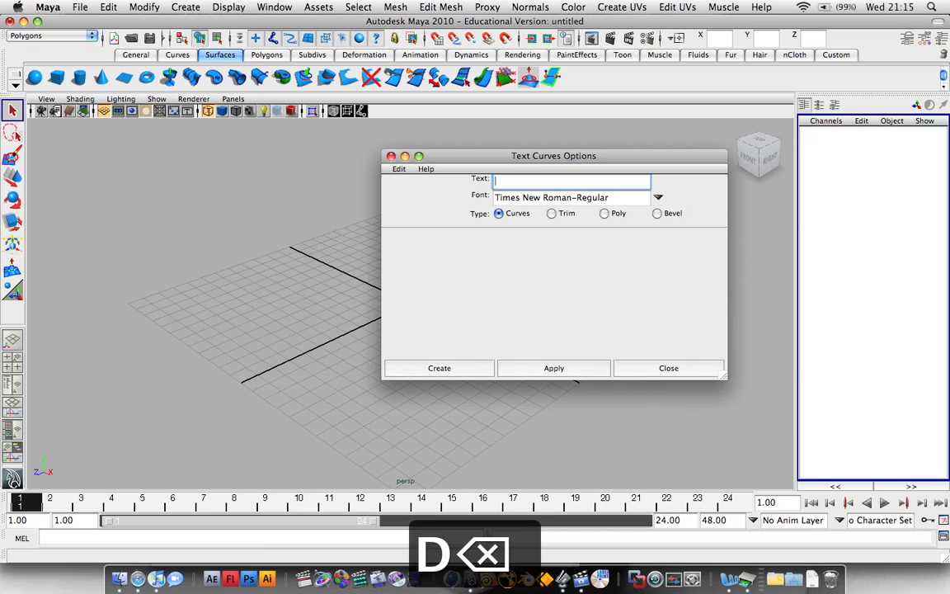
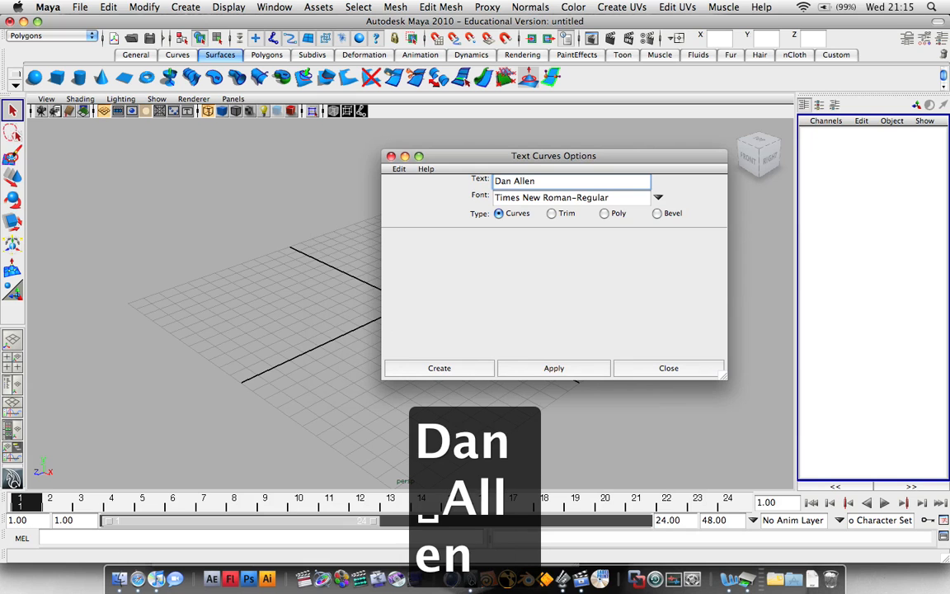
Use Arial Black-Regular and Bevel type with At start unchecked, then create the text.
{"action": "left_click", "coordinate": [657, 200]}
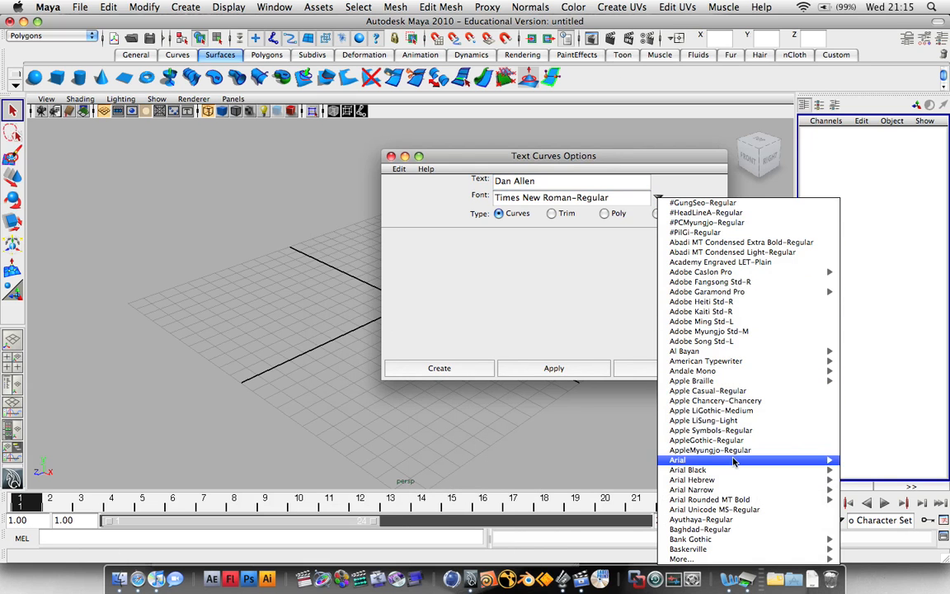
{"action": "mouse_move", "coordinate": [730, 473]}
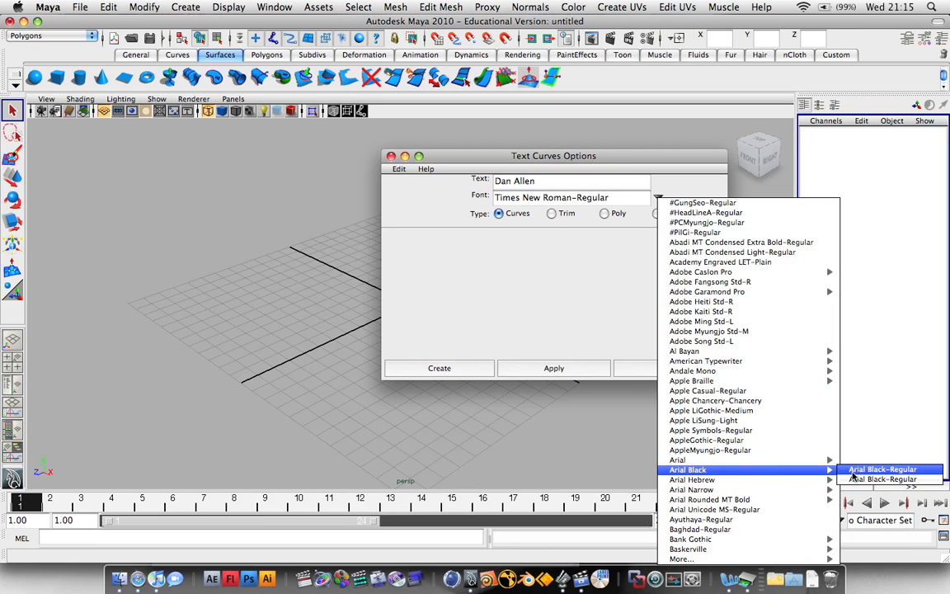
{"action": "left_click", "coordinate": [853, 474]}
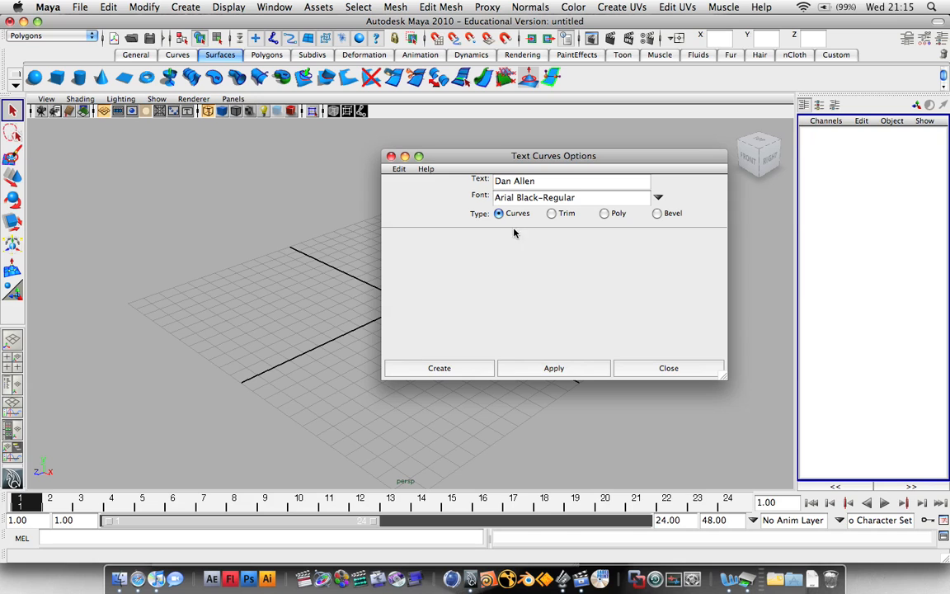
{"action": "left_click", "coordinate": [656, 214]}
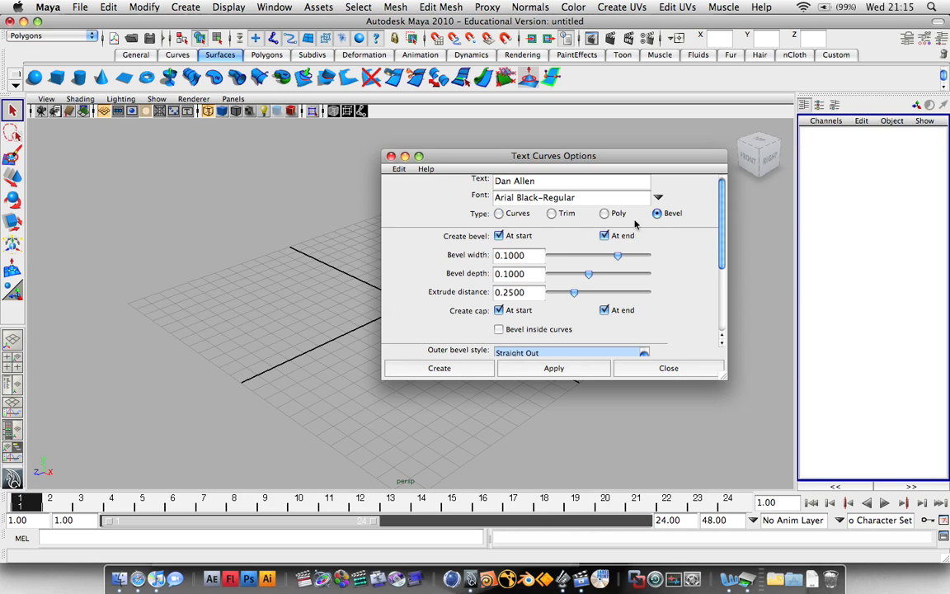
{"action": "left_click", "coordinate": [499, 236]}
{"action": "left_click", "coordinate": [459, 369]}
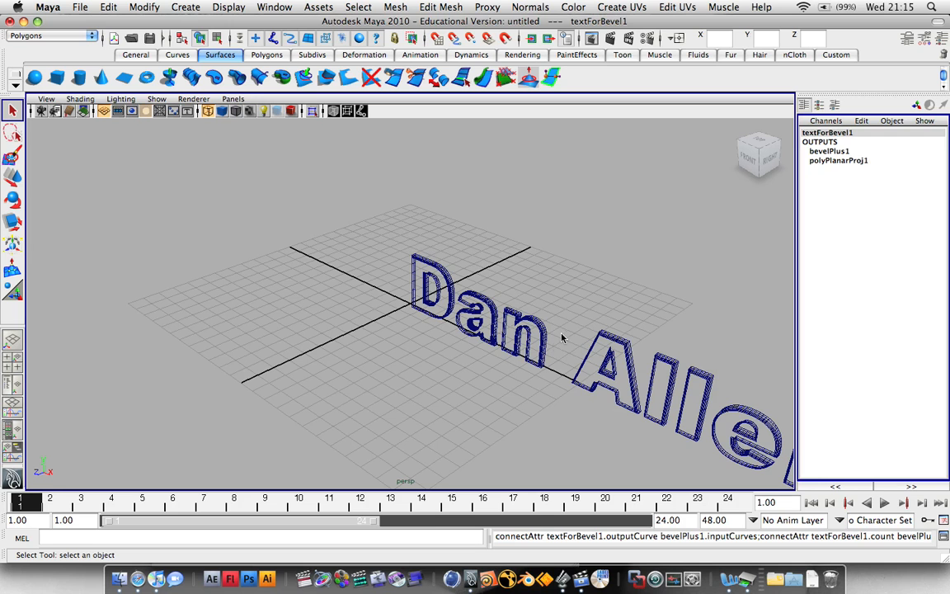
{"action": "left_click", "coordinate": [561, 337]}
{"action": "key", "text": "5"}
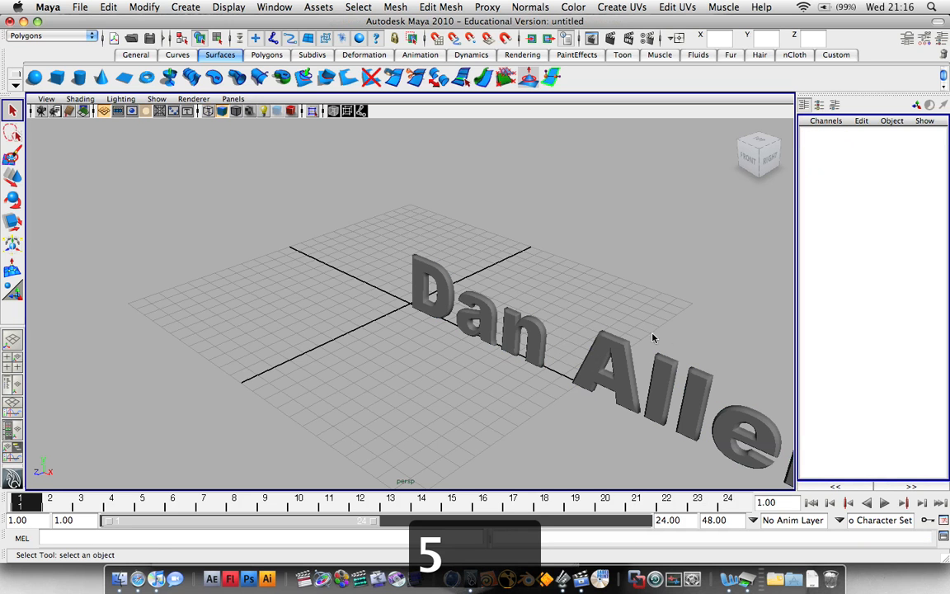
{"action": "left_click_drag", "start_coordinate": [651, 337], "coordinate": [672, 294], "text": "alt"}
{"action": "left_click", "coordinate": [669, 293]}
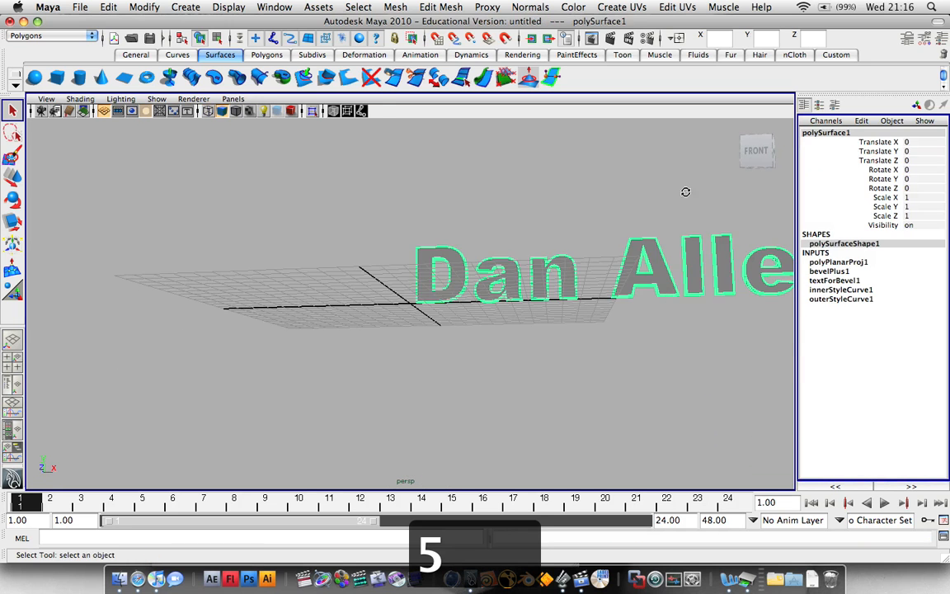
{"action": "left_click_drag", "start_coordinate": [685, 191], "coordinate": [561, 216], "text": "alt"}
{"action": "left_click", "coordinate": [907, 38]}
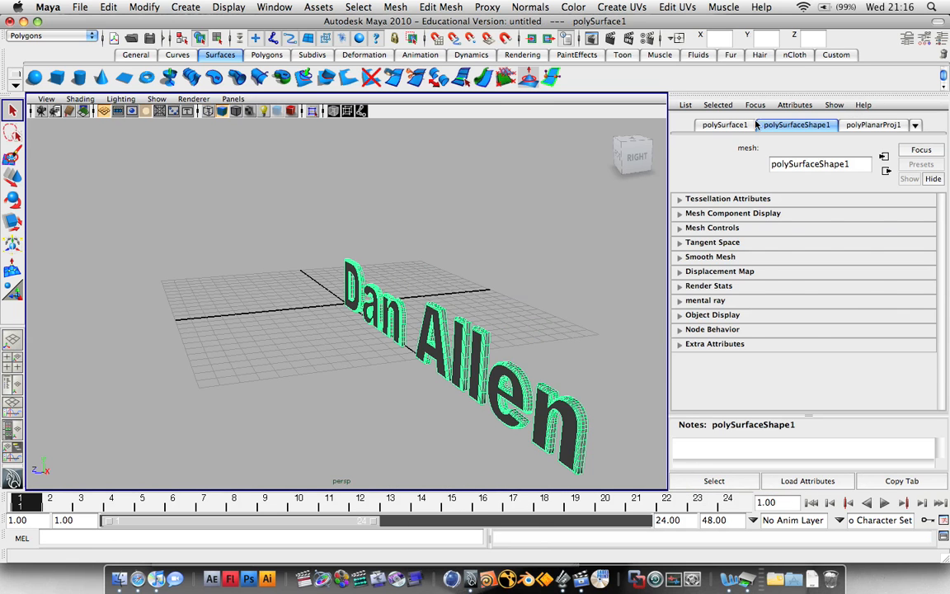
{"action": "left_click", "coordinate": [740, 126]}
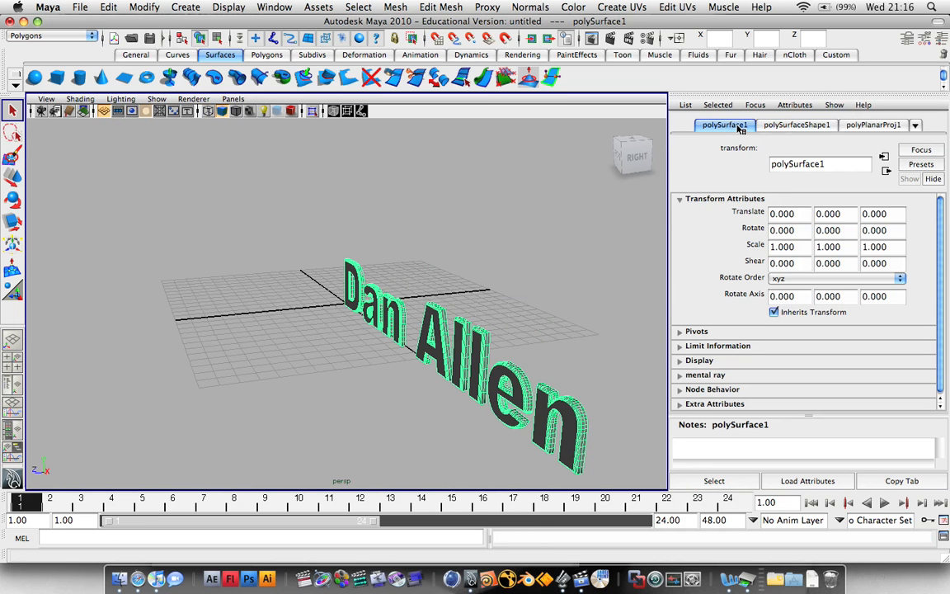
{"action": "left_click", "coordinate": [804, 126]}
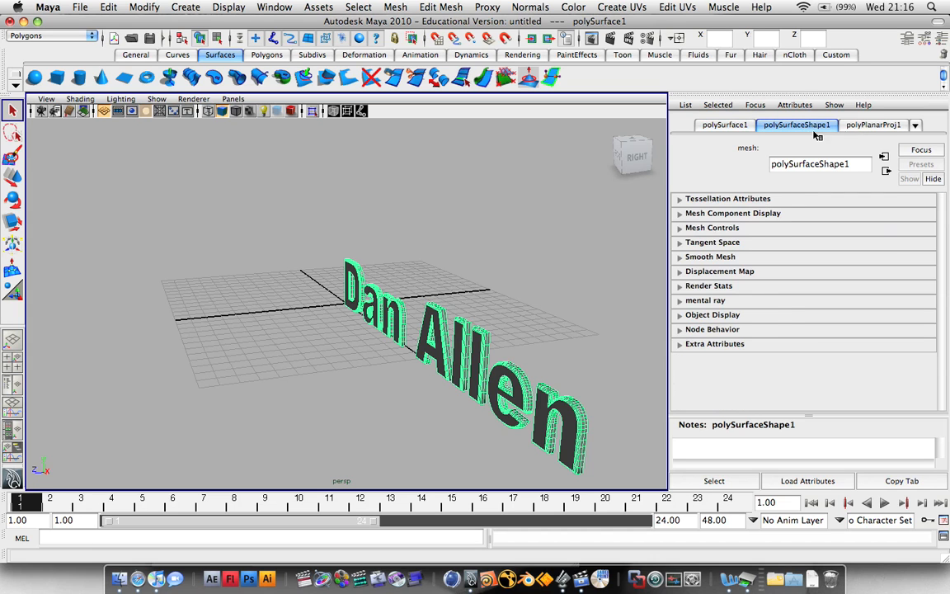
{"action": "left_click", "coordinate": [791, 122]}
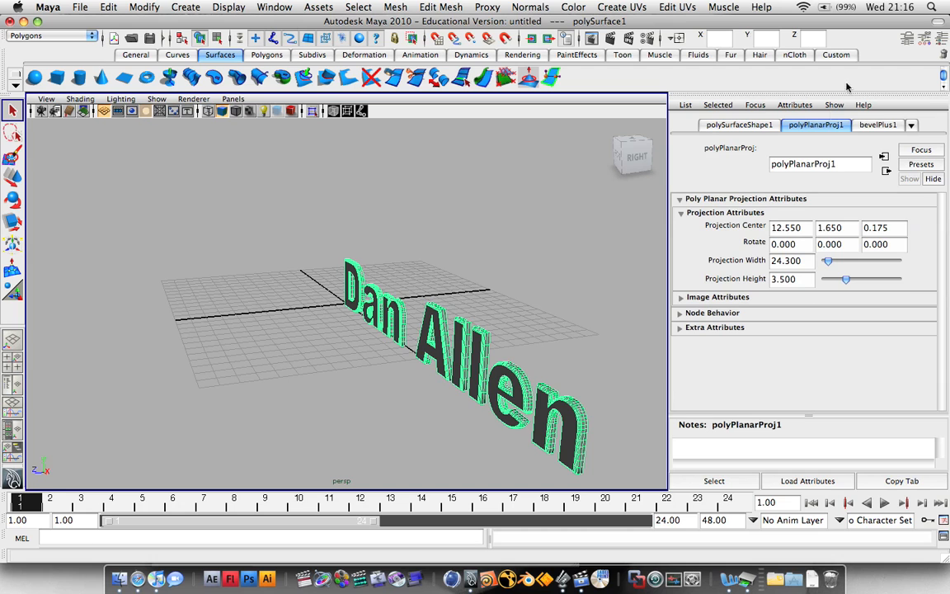
{"action": "left_click", "coordinate": [874, 126]}
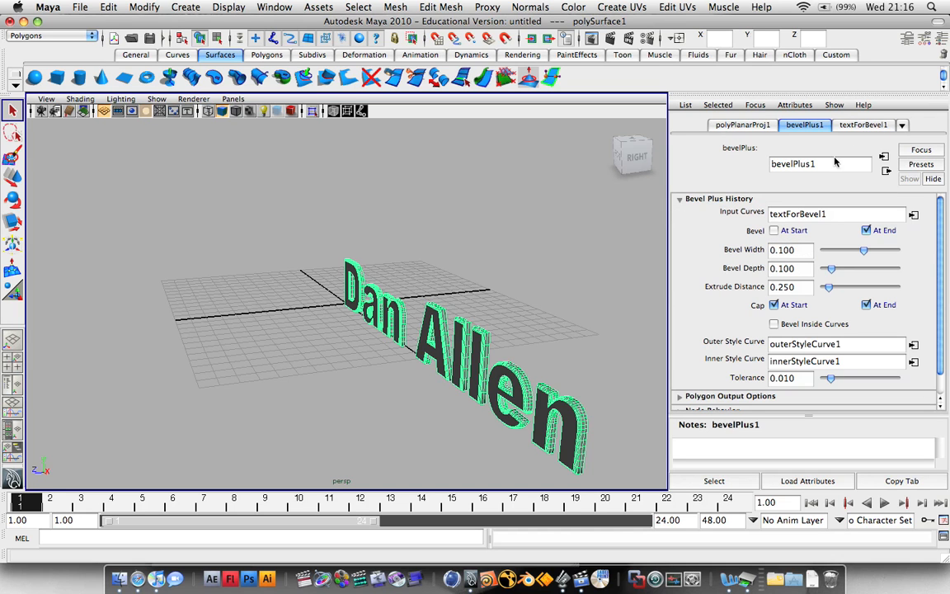
{"action": "left_click", "coordinate": [907, 39]}
{"action": "left_click", "coordinate": [907, 39]}
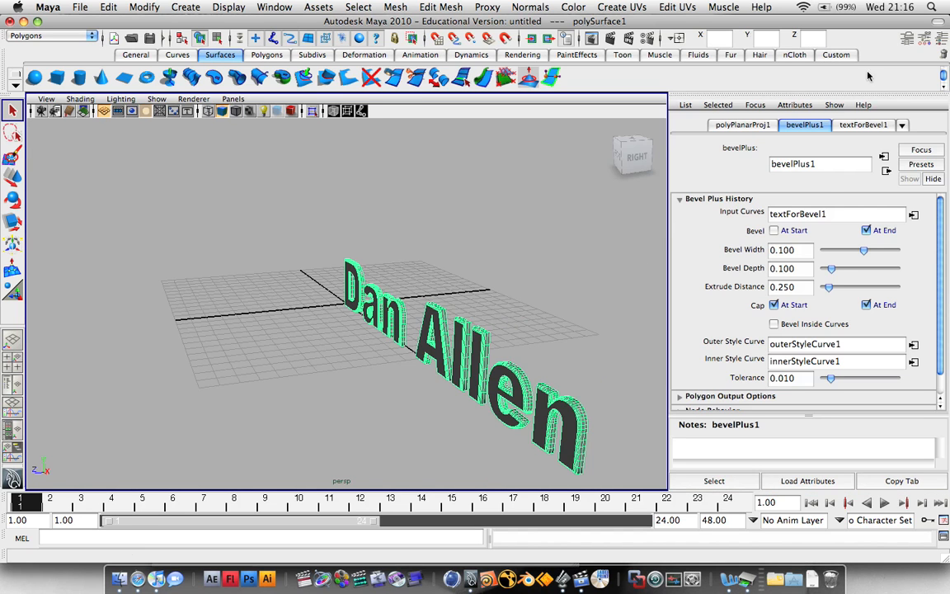
{"action": "left_click", "coordinate": [742, 125]}
{"action": "left_click", "coordinate": [873, 125]}
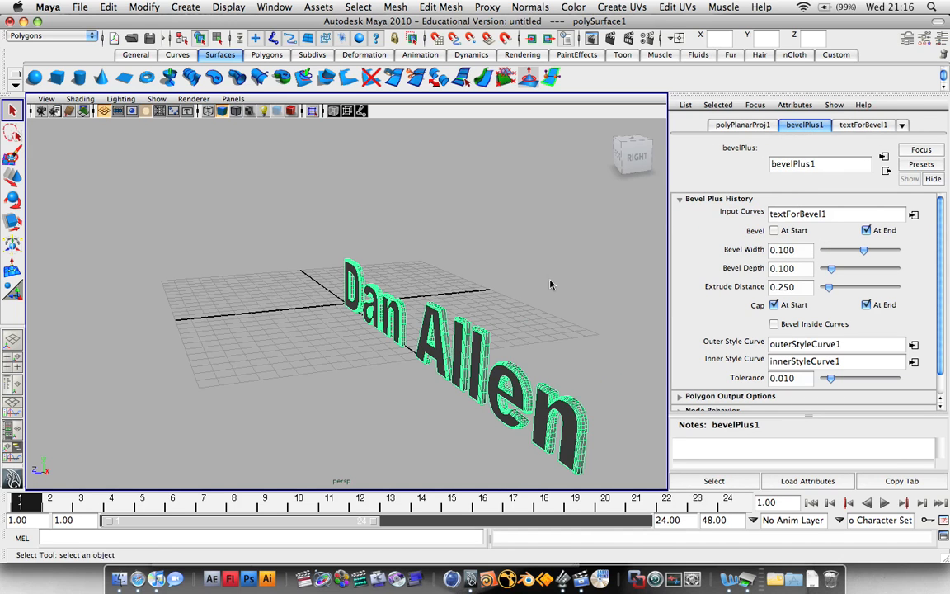
Try several bevel widths on the text, settling on 0.164.
{"action": "left_click_drag", "start_coordinate": [556, 276], "coordinate": [520, 271], "text": "alt"}
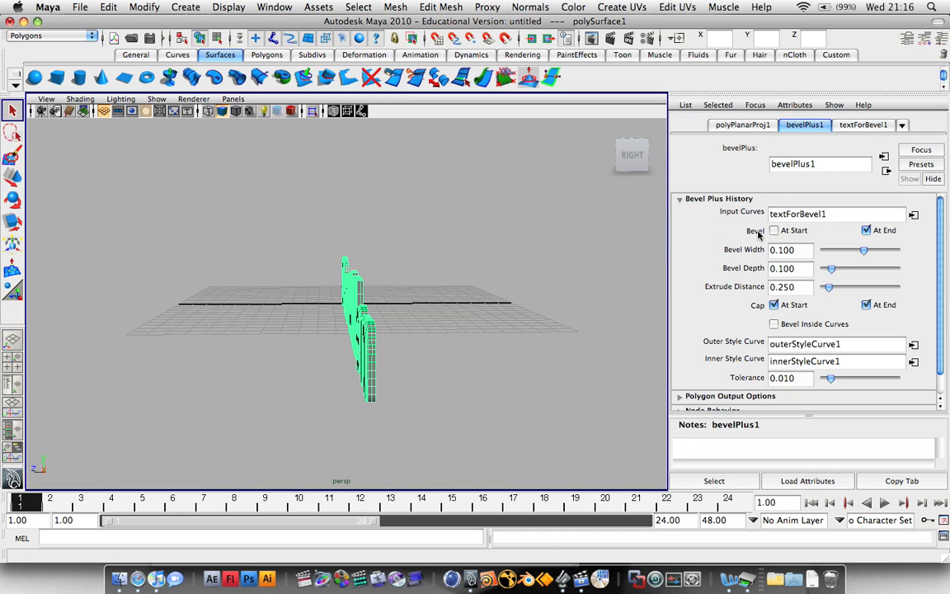
{"action": "left_click_drag", "start_coordinate": [863, 255], "coordinate": [860, 252]}
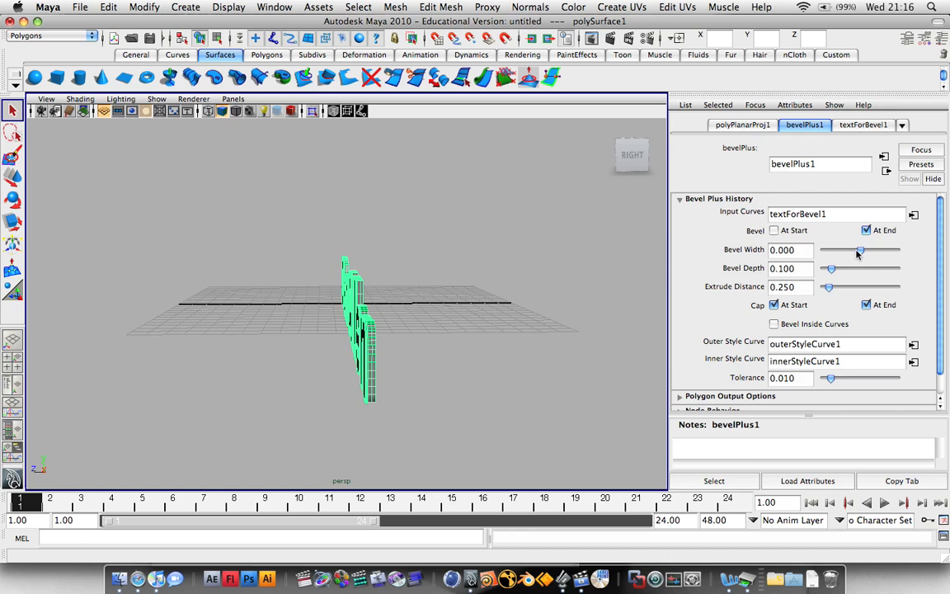
{"action": "left_click_drag", "start_coordinate": [533, 282], "coordinate": [569, 281], "text": "alt"}
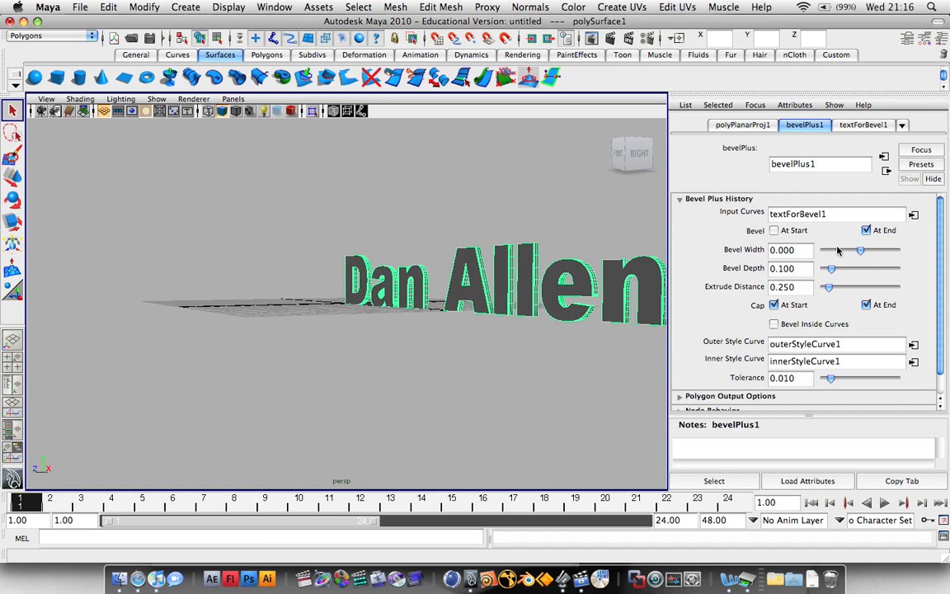
{"action": "mouse_move", "coordinate": [856, 256]}
{"action": "left_mouse_down"}
{"action": "mouse_move", "coordinate": [846, 255]}
{"action": "mouse_move", "coordinate": [867, 254]}
{"action": "left_mouse_up"}
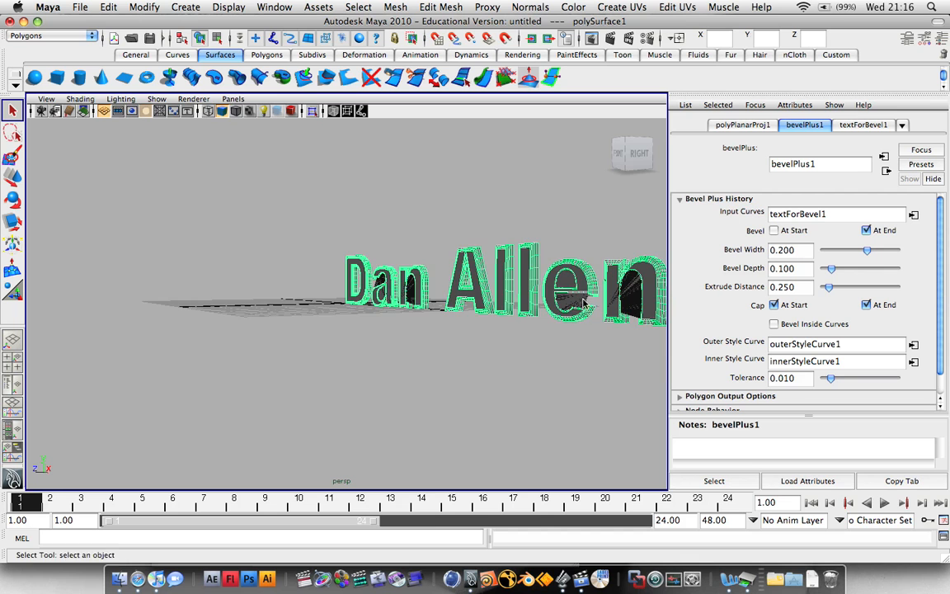
{"action": "left_click_drag", "start_coordinate": [600, 336], "coordinate": [651, 338], "text": "alt"}
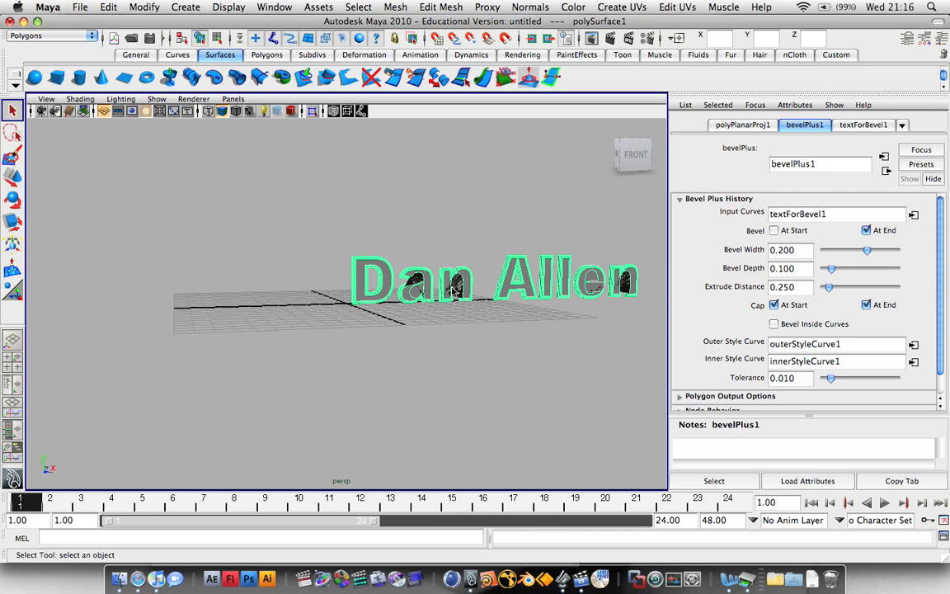
{"action": "left_click_drag", "start_coordinate": [867, 254], "coordinate": [864, 255]}
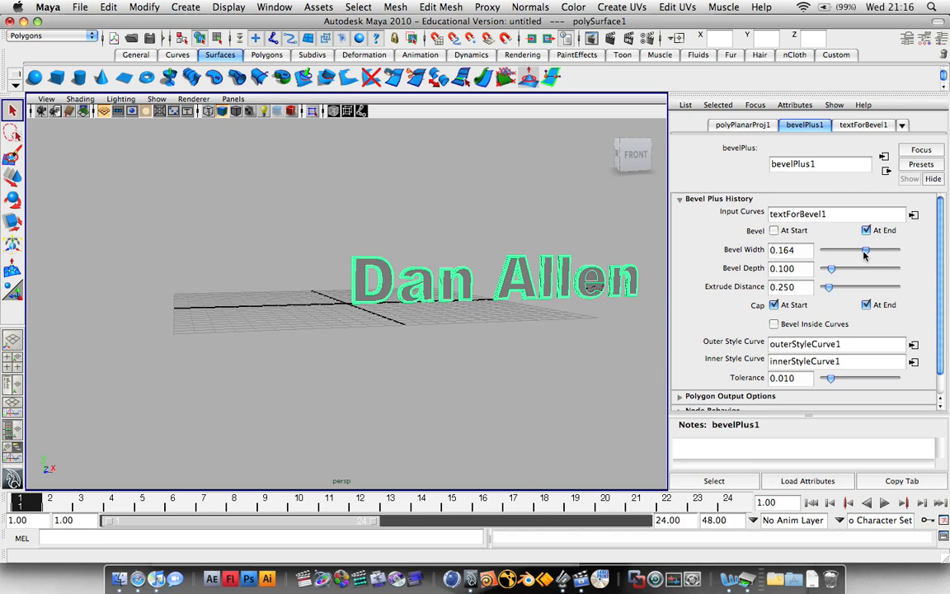
Turn off Bevel At Start and raise the extrude distance to about 2.36.
{"action": "left_click_drag", "start_coordinate": [606, 284], "coordinate": [685, 325], "text": "alt"}
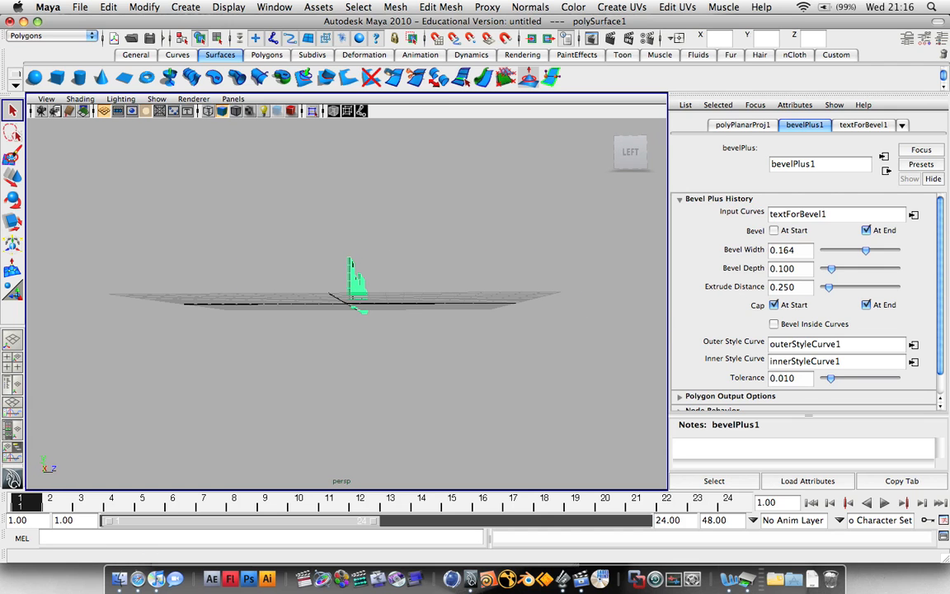
{"action": "left_click_drag", "start_coordinate": [511, 278], "coordinate": [397, 279], "text": "alt"}
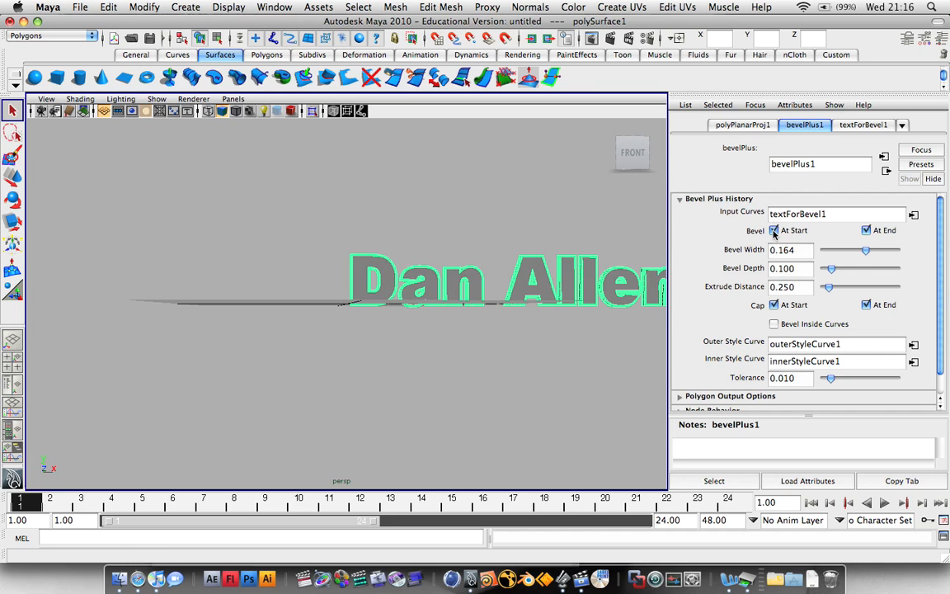
{"action": "left_click", "coordinate": [773, 231]}
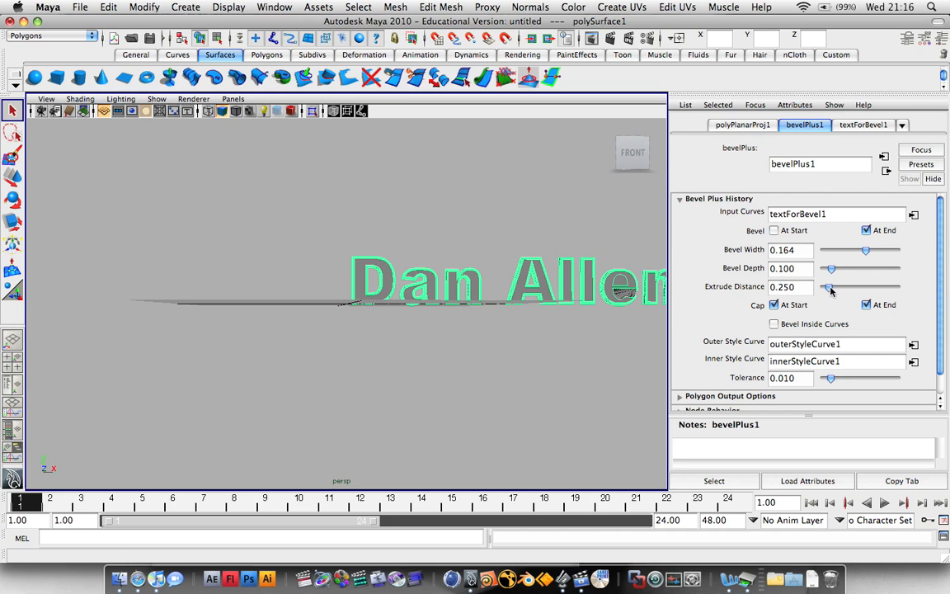
{"action": "left_click_drag", "start_coordinate": [830, 290], "coordinate": [868, 290]}
Settle the extrude distance at 2.291 and reframe the view low on the text.
{"action": "mouse_move", "coordinate": [543, 274]}
{"action": "left_mouse_down", "text": "alt"}
{"action": "mouse_move", "coordinate": [328, 287]}
{"action": "mouse_move", "coordinate": [538, 285]}
{"action": "left_mouse_up", "text": "alt"}
{"action": "key", "text": "space"}
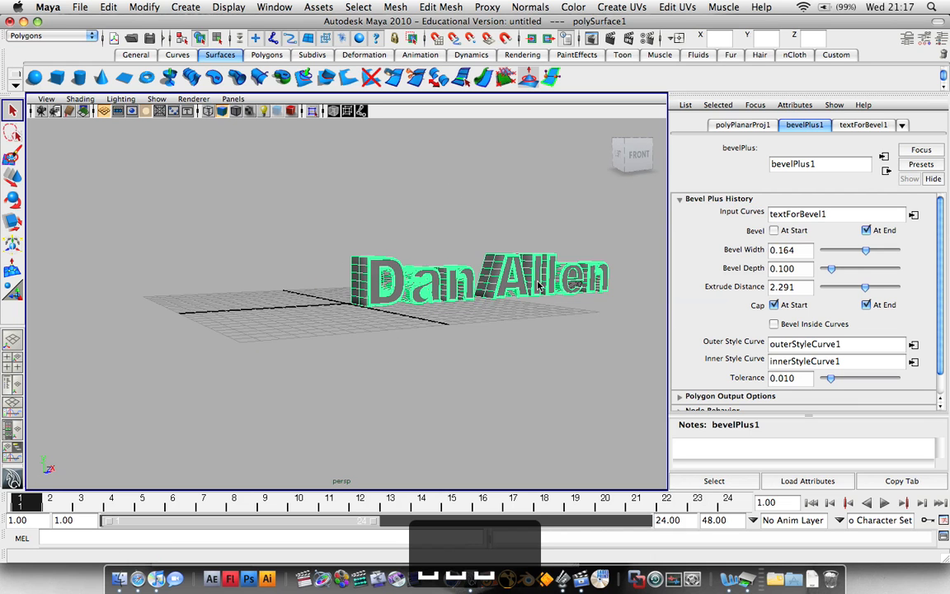
{"action": "left_click_drag", "start_coordinate": [532, 246], "coordinate": [506, 251], "text": "alt"}
{"action": "middle_click_drag", "start_coordinate": [534, 266], "coordinate": [371, 270], "text": "alt"}
{"action": "left_click_drag", "start_coordinate": [370, 271], "coordinate": [393, 270], "text": "alt"}
{"action": "scroll", "coordinate": [737, 291], "scroll_direction": "down", "scroll_amount": 2}
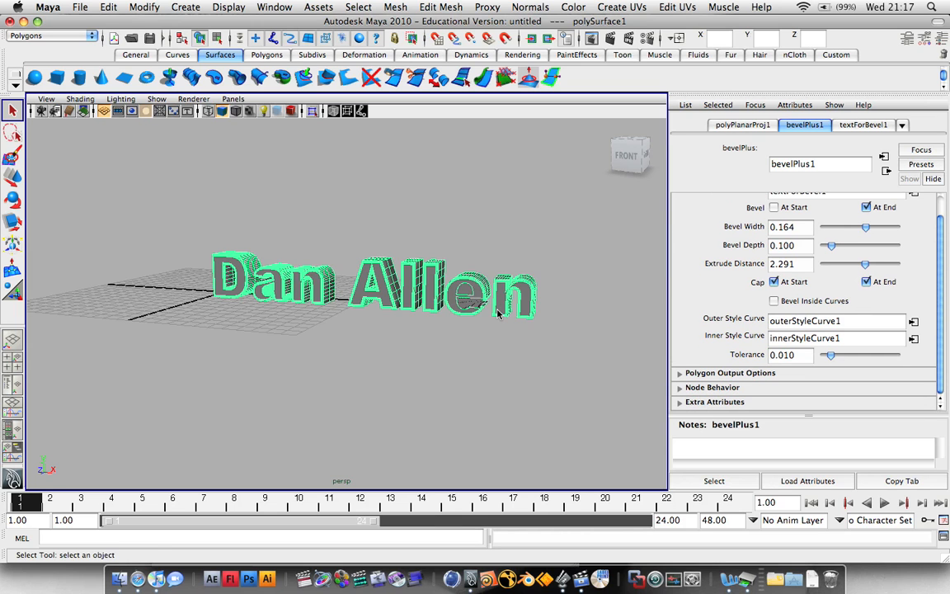
{"action": "left_click_drag", "start_coordinate": [497, 313], "coordinate": [508, 289], "text": "alt"}
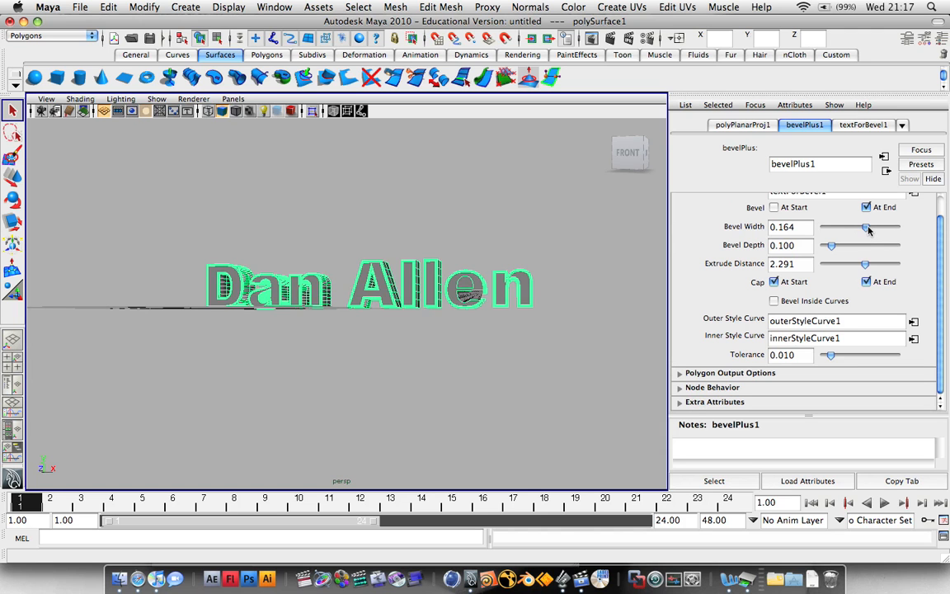
Narrow the bevel width to 0.127 and orbit around the text to check it.
{"action": "left_click_drag", "start_coordinate": [867, 230], "coordinate": [866, 230]}
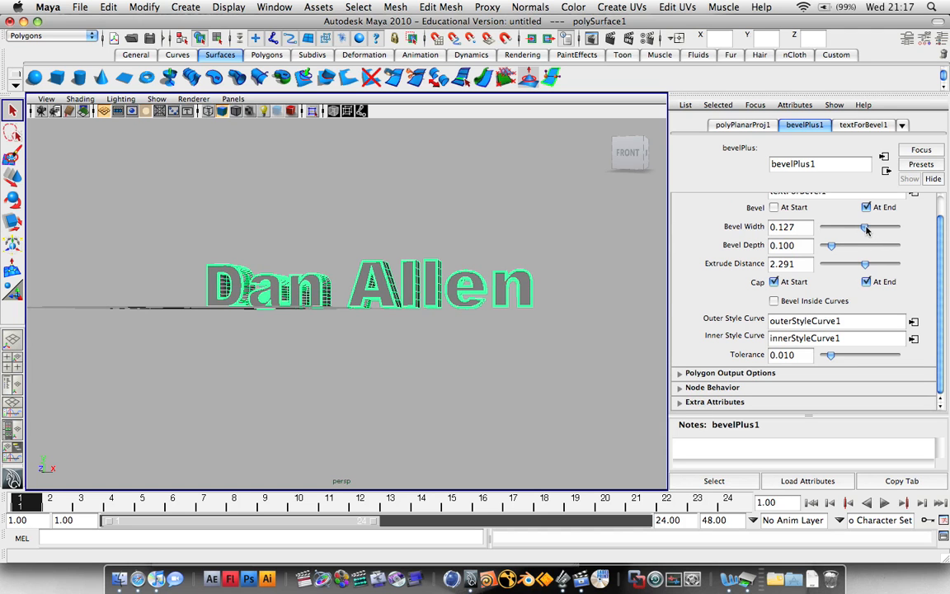
{"action": "left_click_drag", "start_coordinate": [495, 284], "coordinate": [452, 283], "text": "alt"}
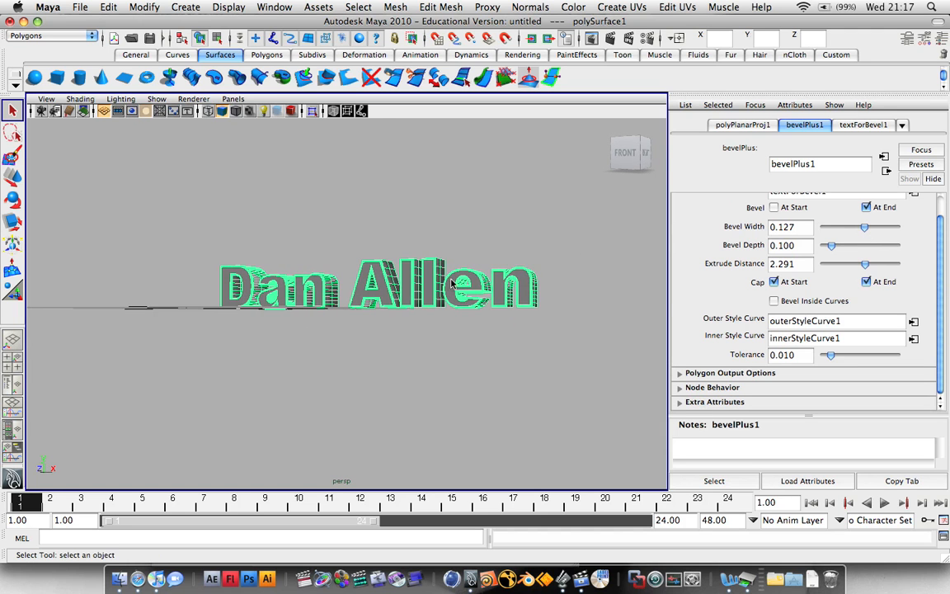
{"action": "left_click_drag", "start_coordinate": [520, 265], "coordinate": [500, 270], "text": "alt"}
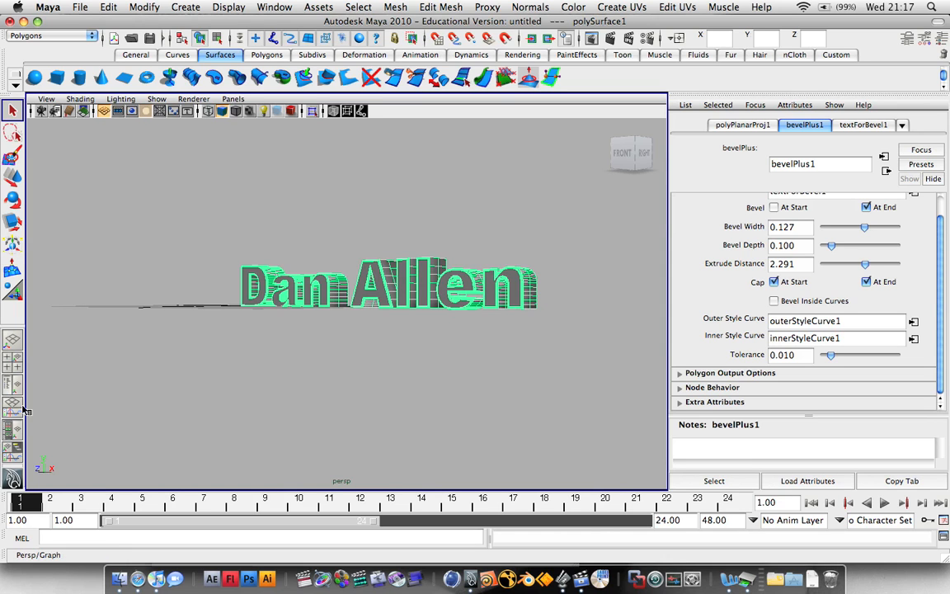
Switch to the Hypershade/Persp layout and create a Blinn surface node, blinn1.
{"action": "left_click", "coordinate": [11, 431]}
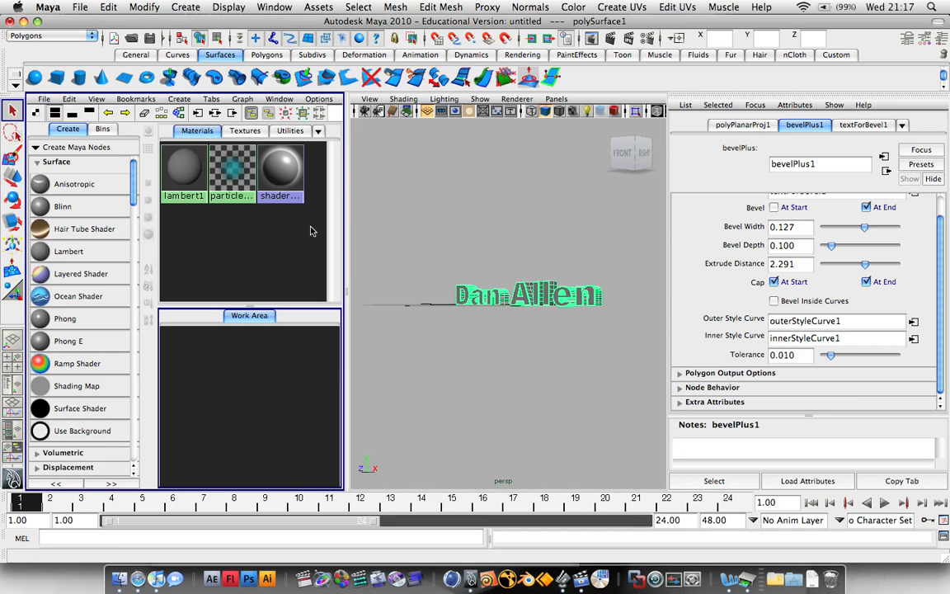
{"action": "left_click", "coordinate": [52, 207]}
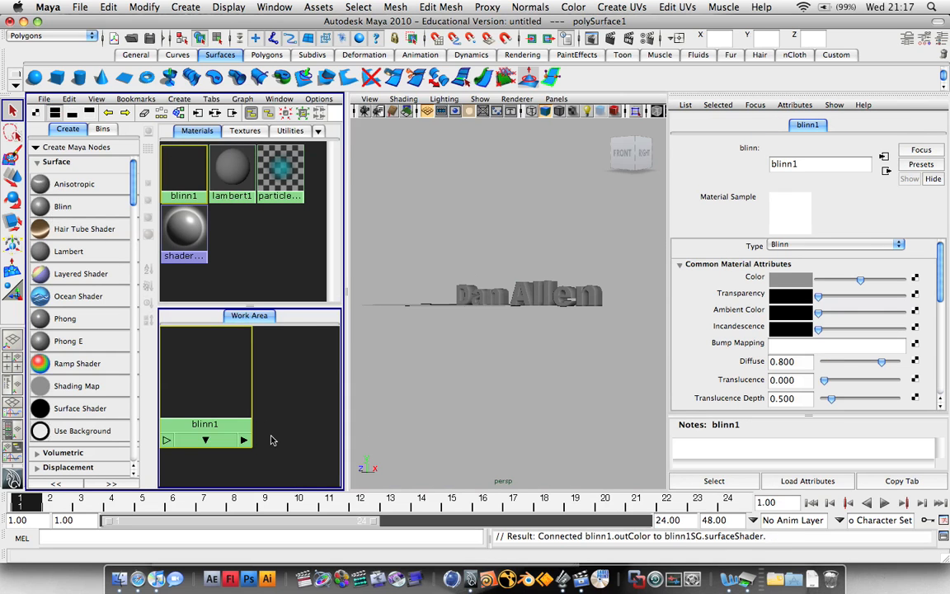
{"action": "left_click_drag", "start_coordinate": [298, 405], "coordinate": [278, 405]}
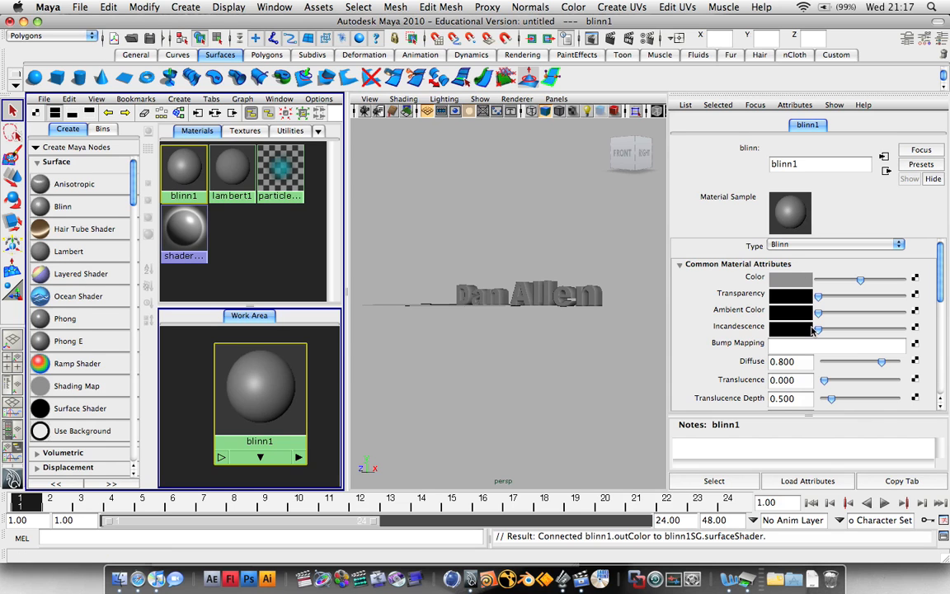
Set blinn1's specular colour to pure white.
{"action": "scroll", "coordinate": [730, 293], "scroll_direction": "down", "scroll_amount": 10}
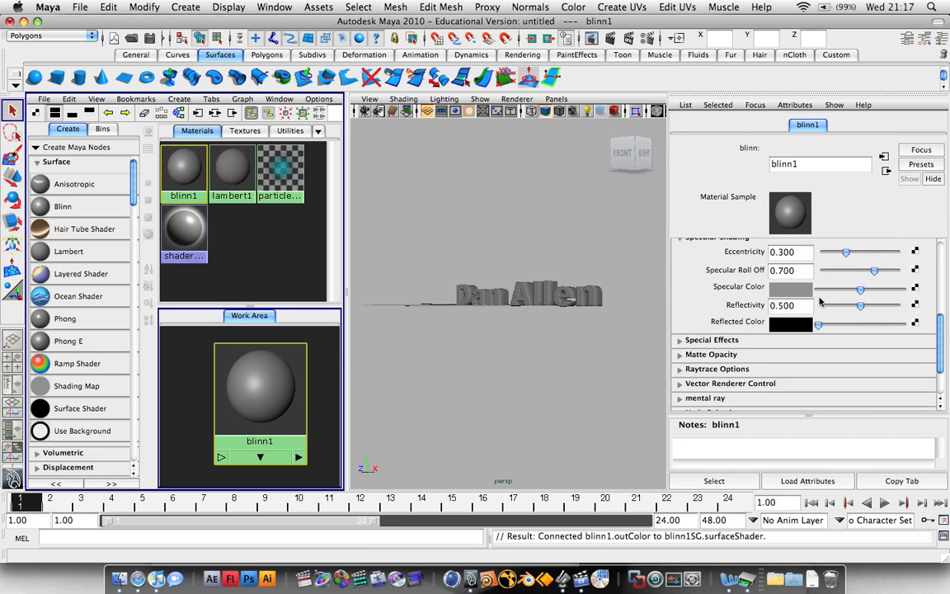
{"action": "left_click", "coordinate": [805, 290]}
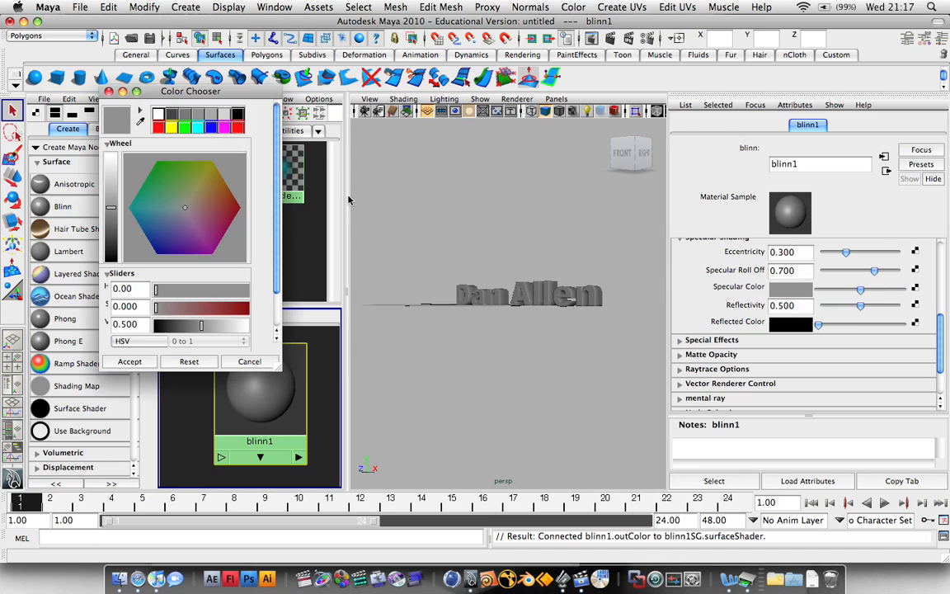
{"action": "left_click_drag", "start_coordinate": [117, 184], "coordinate": [114, 121]}
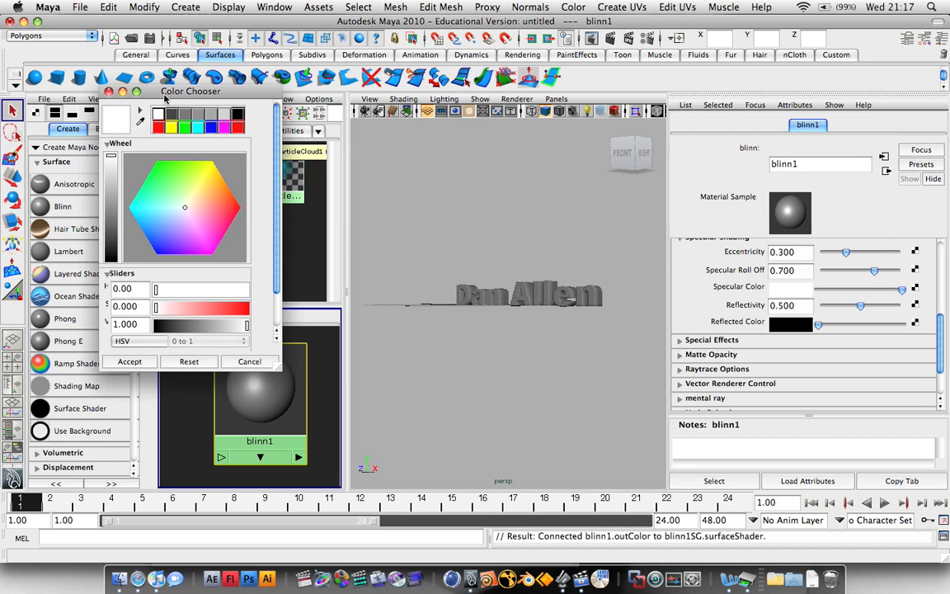
{"action": "left_click", "coordinate": [109, 92]}
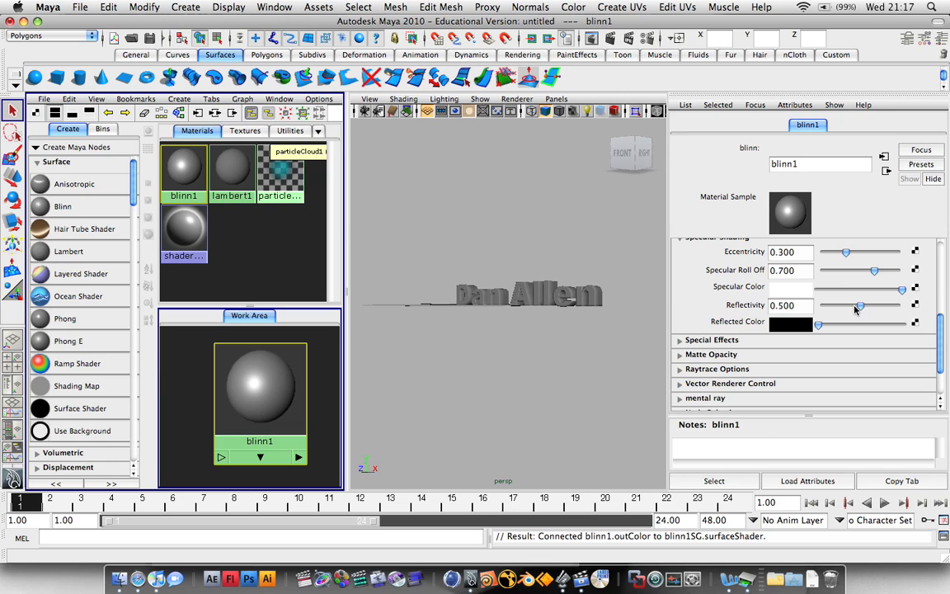
Set reflectivity 1.0, light grey reflected colour, specular roll off 1.0 and eccentricity 0.064.
{"action": "left_click_drag", "start_coordinate": [863, 306], "coordinate": [909, 307]}
{"action": "left_click_drag", "start_coordinate": [818, 327], "coordinate": [882, 329]}
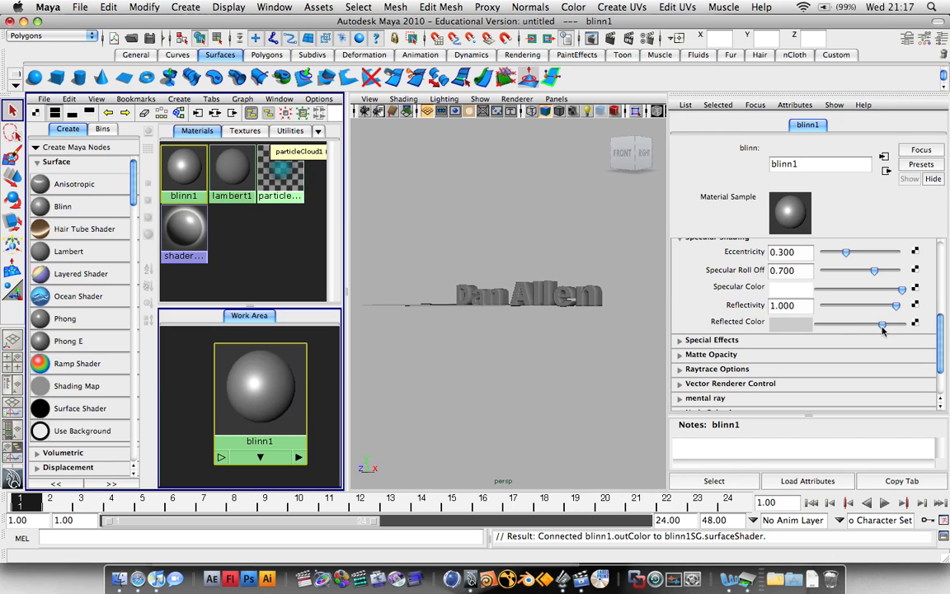
{"action": "scroll", "coordinate": [922, 296], "scroll_direction": "up", "scroll_amount": 1}
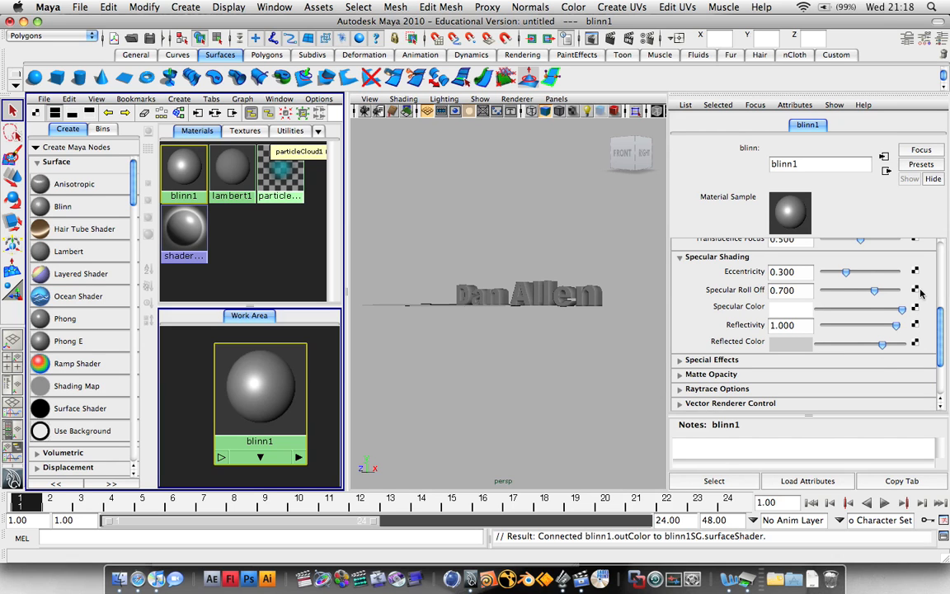
{"action": "left_click_drag", "start_coordinate": [866, 294], "coordinate": [899, 291]}
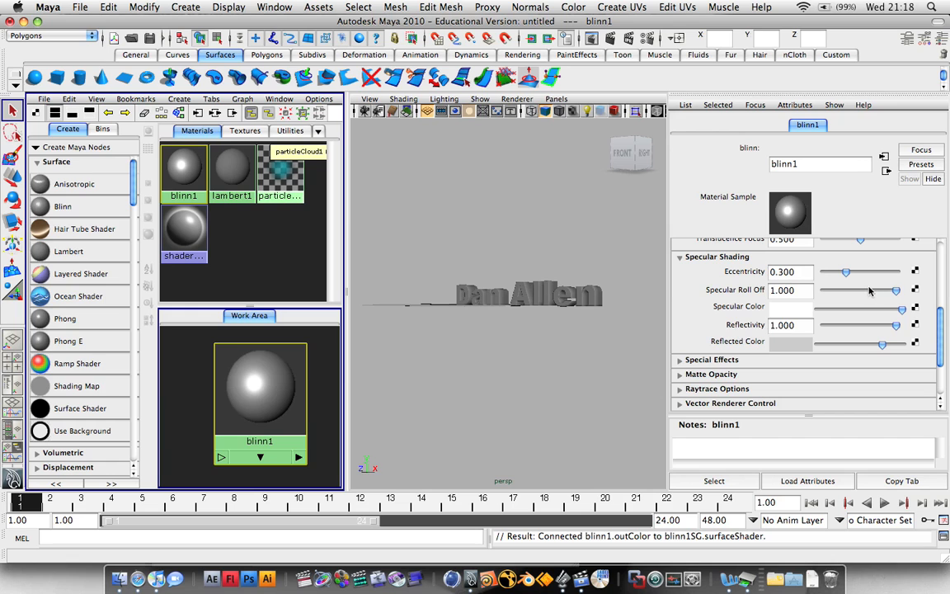
{"action": "mouse_move", "coordinate": [847, 279]}
{"action": "left_mouse_down"}
{"action": "mouse_move", "coordinate": [860, 277]}
{"action": "mouse_move", "coordinate": [829, 278]}
{"action": "left_mouse_up"}
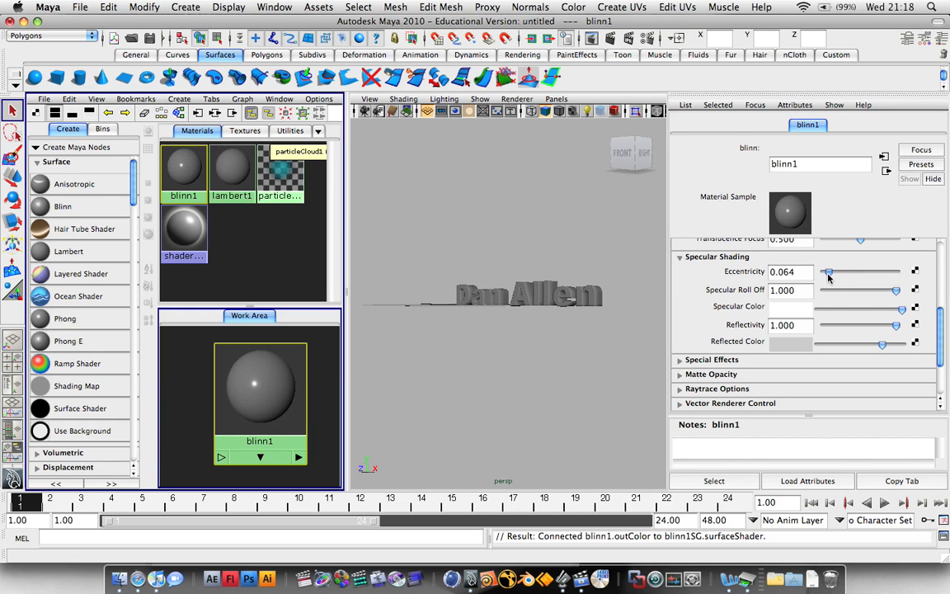
{"action": "left_click_drag", "start_coordinate": [941, 323], "coordinate": [941, 263]}
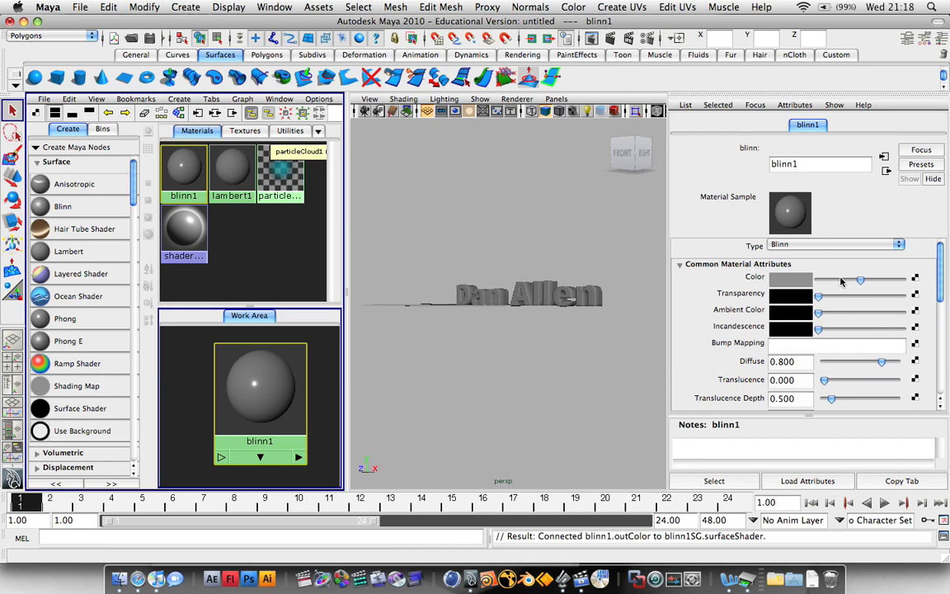
Connect a new File texture node to blinn1's Color attribute.
{"action": "left_click", "coordinate": [913, 279]}
{"action": "left_click_drag", "start_coordinate": [429, 227], "coordinate": [427, 65]}
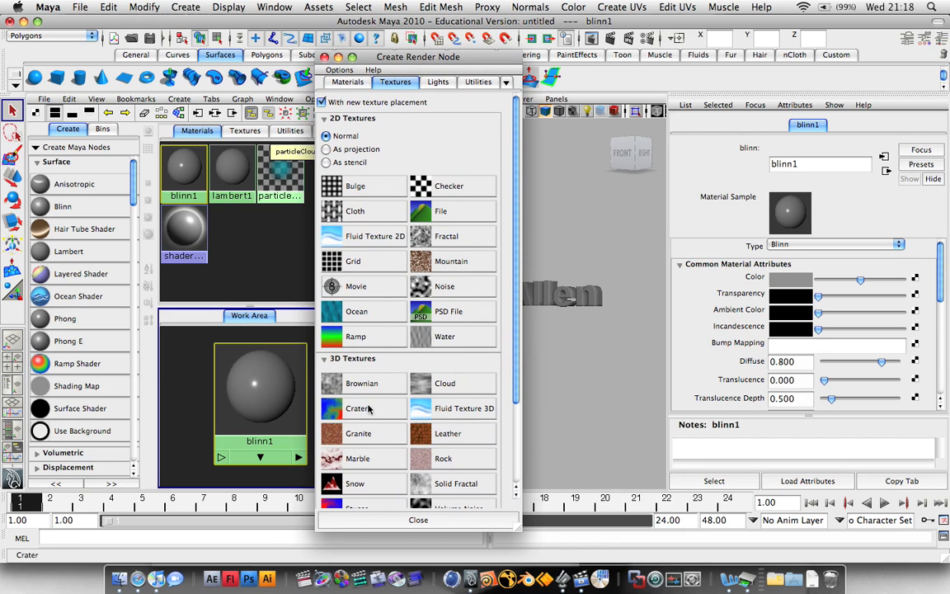
{"action": "scroll", "coordinate": [415, 414], "scroll_direction": "down", "scroll_amount": 1}
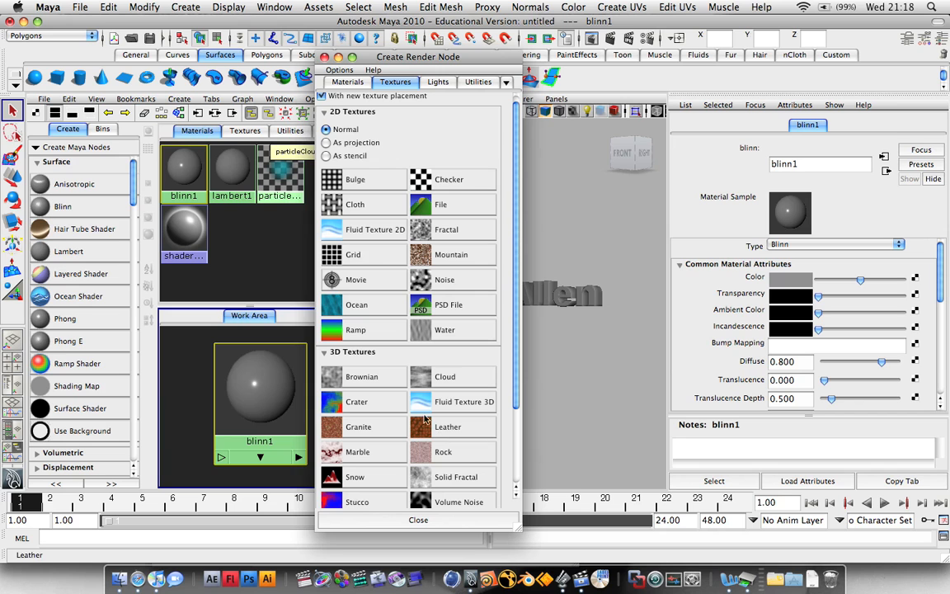
{"action": "left_click", "coordinate": [438, 204]}
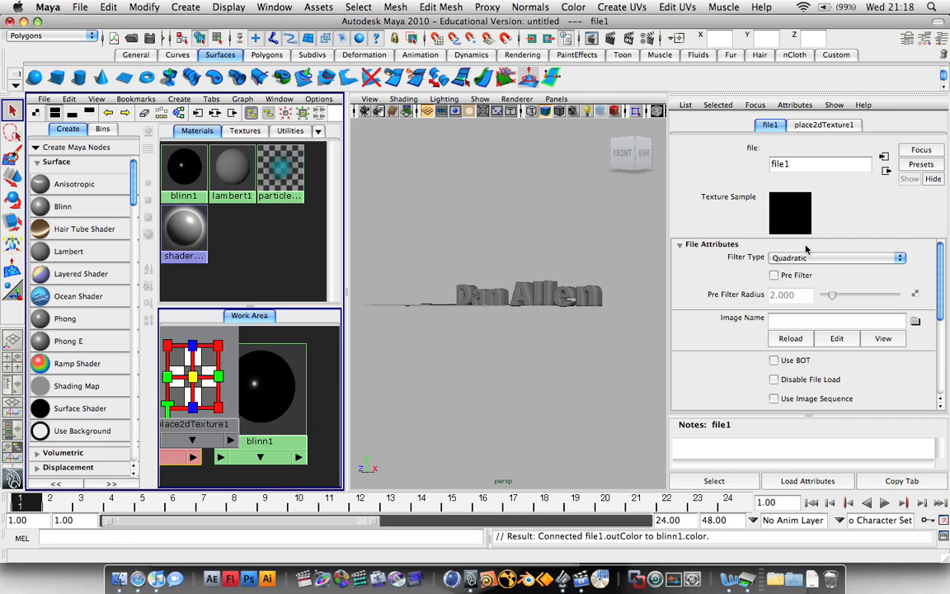
Load Evolution/Textures/Grayscale/Tex_04_grayscale.jpg as the file texture's image.
{"action": "left_click", "coordinate": [916, 321]}
{"action": "scroll", "coordinate": [348, 179], "scroll_direction": "down", "scroll_amount": 3}
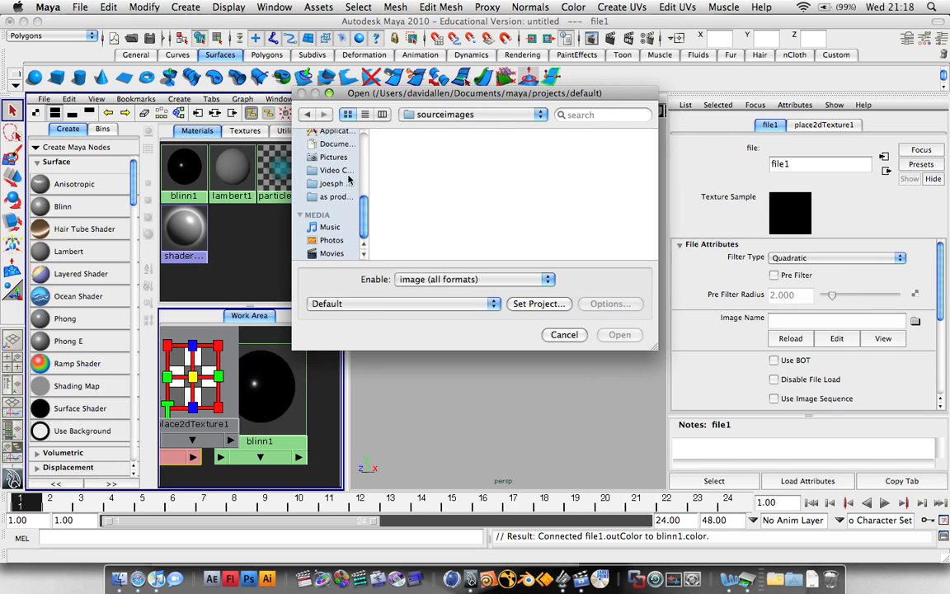
{"action": "left_click", "coordinate": [332, 170]}
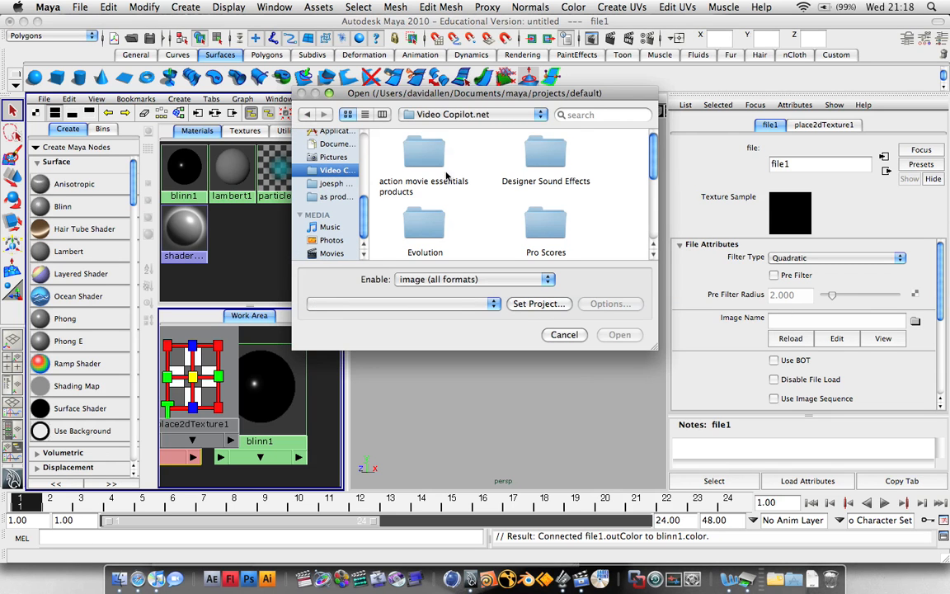
{"action": "scroll", "coordinate": [499, 185], "scroll_direction": "down", "scroll_amount": 1}
{"action": "scroll", "coordinate": [494, 188], "scroll_direction": "down", "scroll_amount": 3}
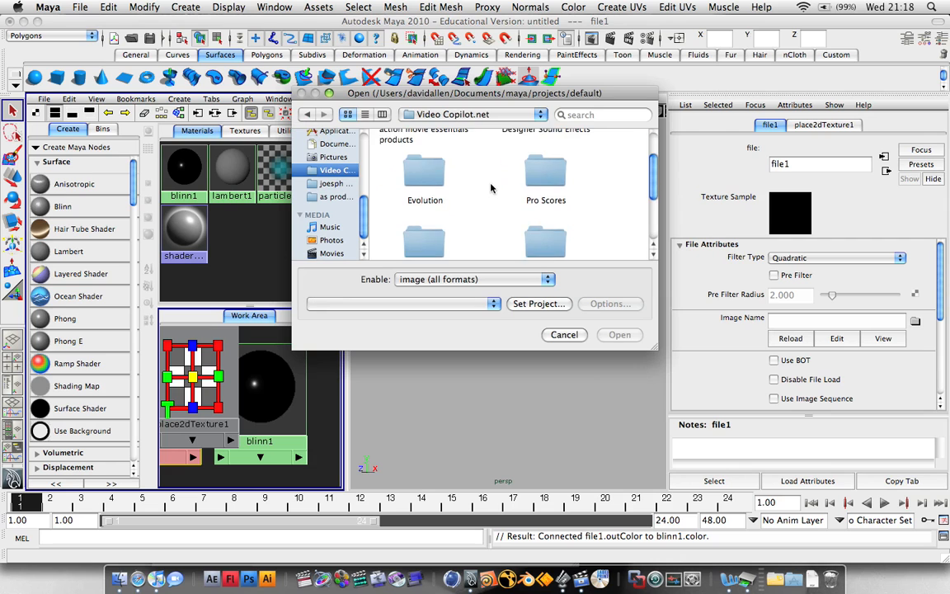
{"action": "double_click", "coordinate": [425, 157]}
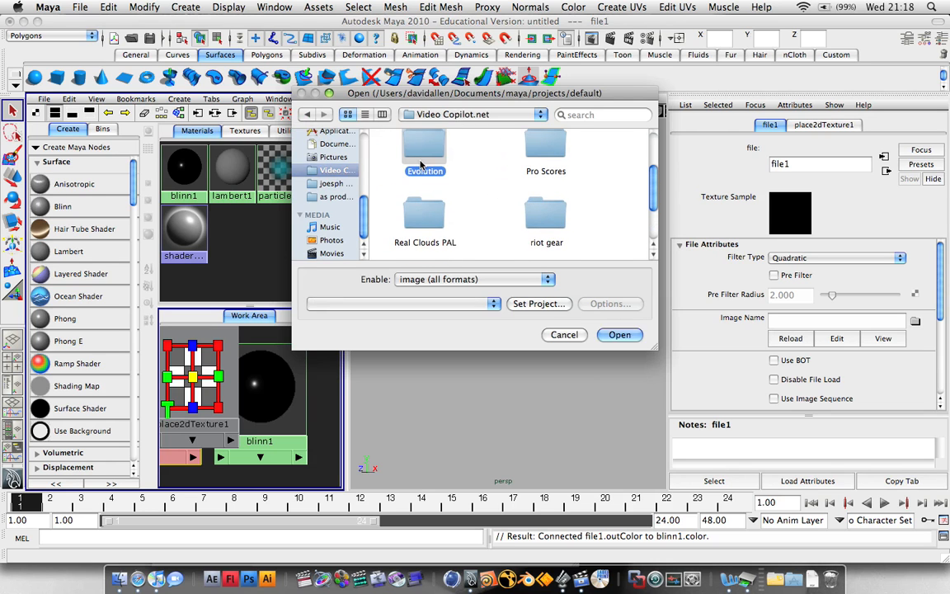
{"action": "scroll", "coordinate": [462, 176], "scroll_direction": "down", "scroll_amount": 3}
{"action": "scroll", "coordinate": [462, 176], "scroll_direction": "down", "scroll_amount": 3}
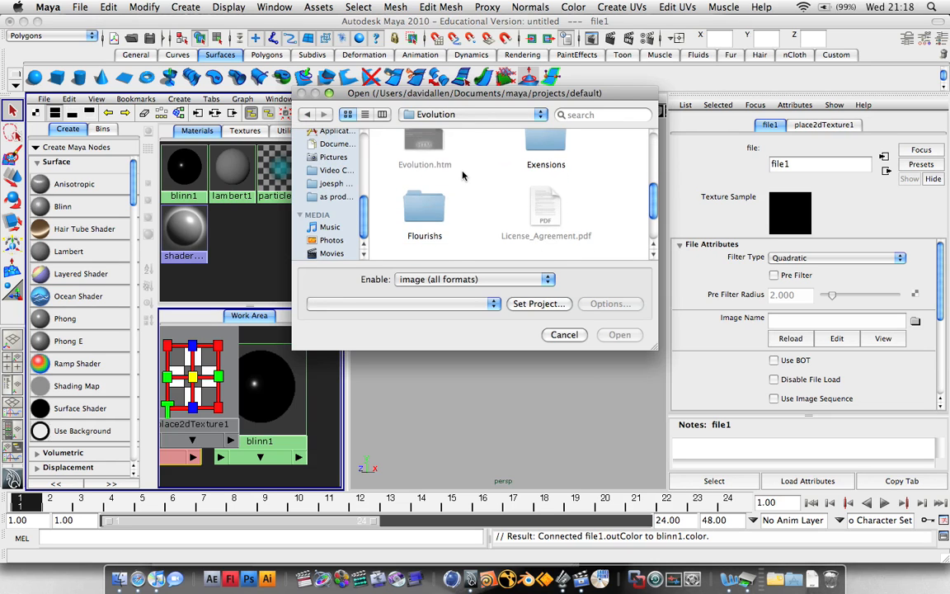
{"action": "scroll", "coordinate": [462, 176], "scroll_direction": "up", "scroll_amount": 3}
{"action": "scroll", "coordinate": [463, 176], "scroll_direction": "down", "scroll_amount": 5}
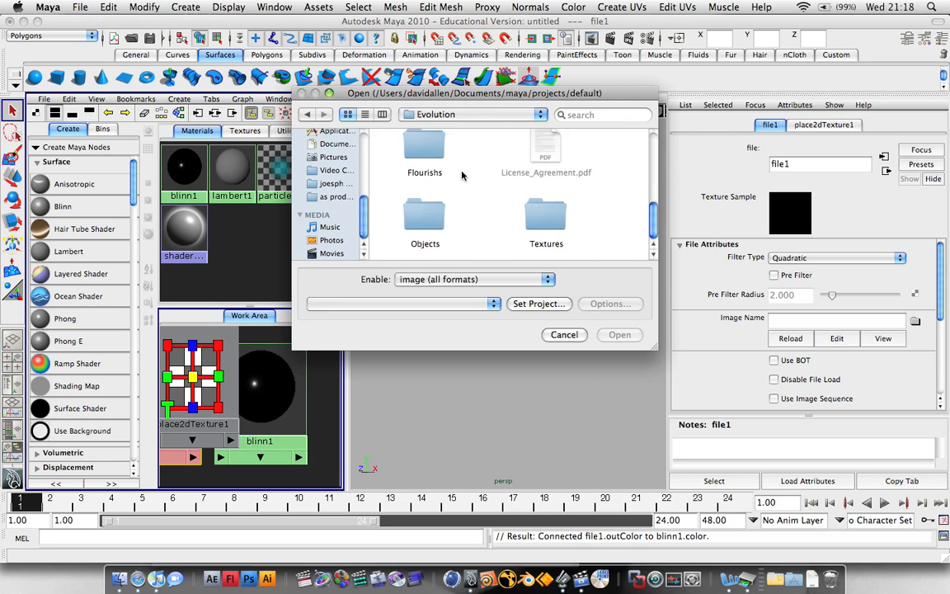
{"action": "double_click", "coordinate": [536, 216]}
{"action": "double_click", "coordinate": [537, 154]}
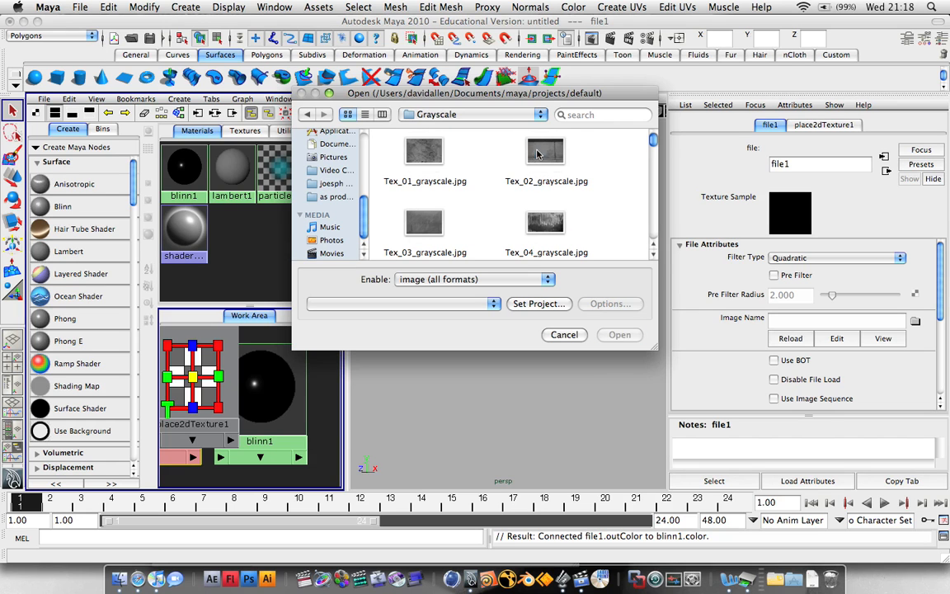
{"action": "left_click", "coordinate": [545, 223]}
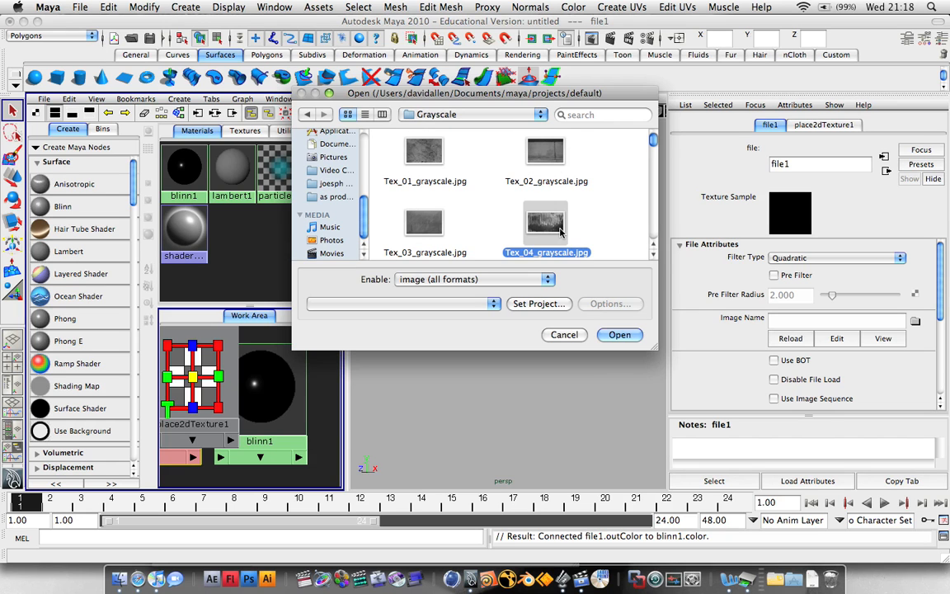
{"action": "left_click", "coordinate": [620, 334]}
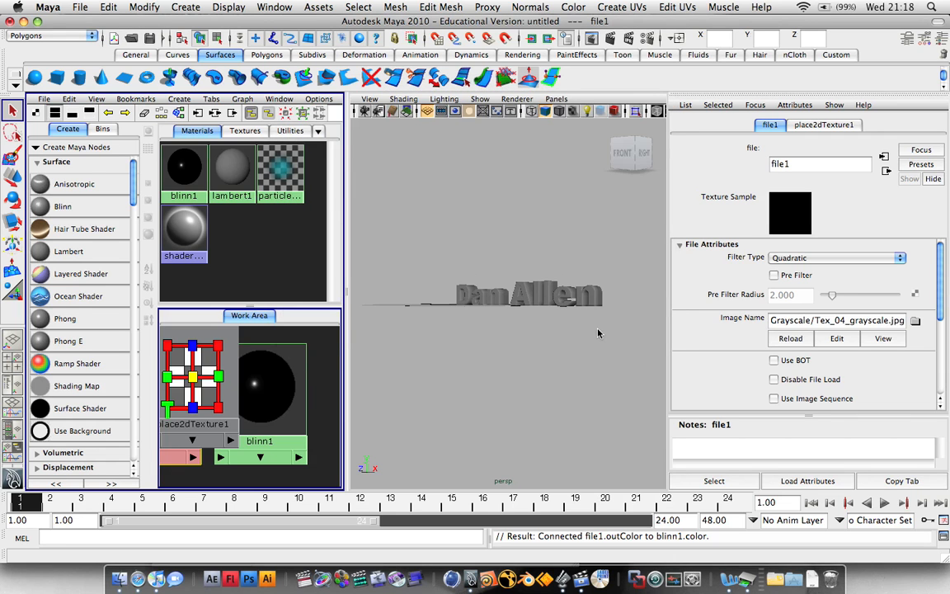
Connect a new File texture to blinn1's Bump Mapping.
{"action": "key", "text": "space"}
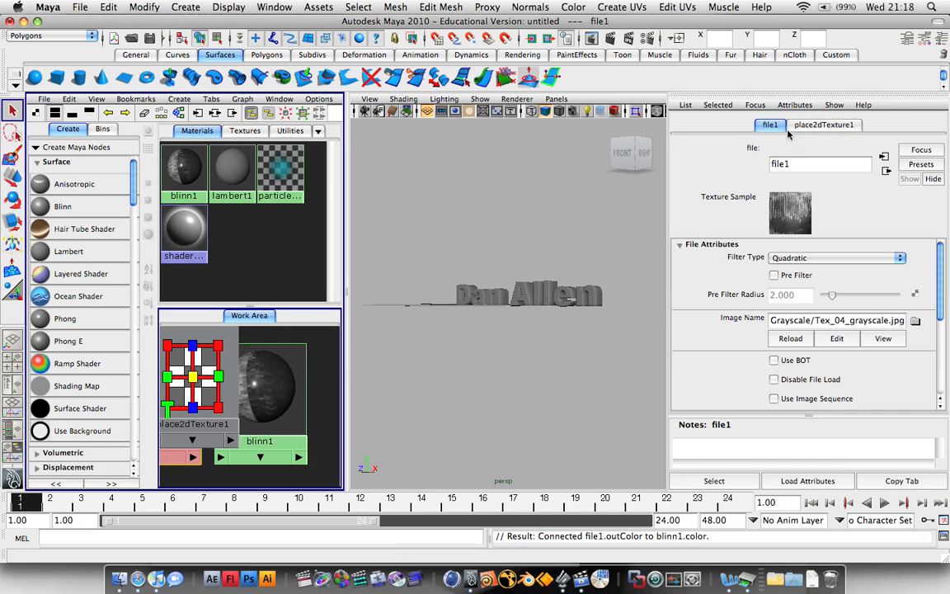
{"action": "left_click", "coordinate": [301, 375]}
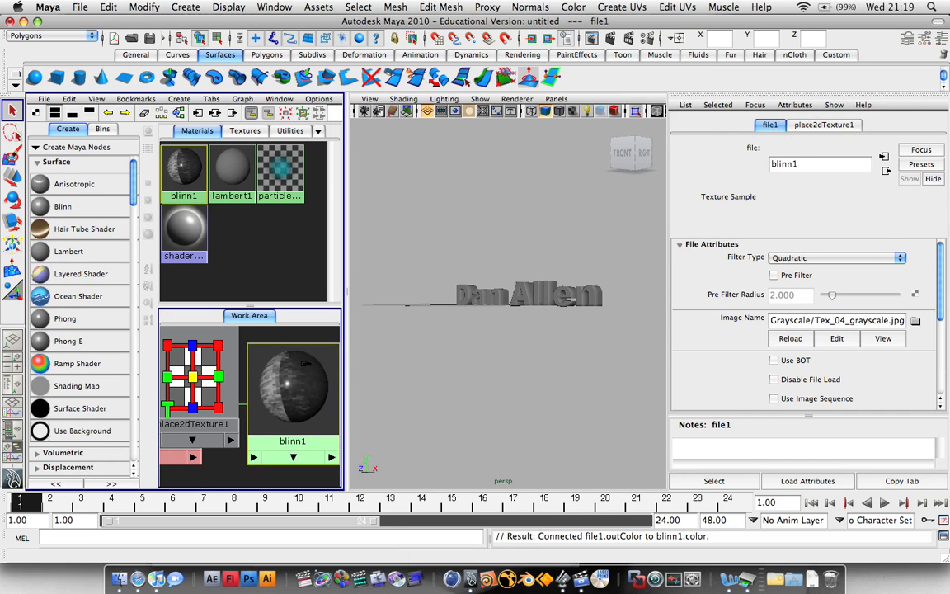
{"action": "scroll", "coordinate": [788, 306], "scroll_direction": "down", "scroll_amount": 1}
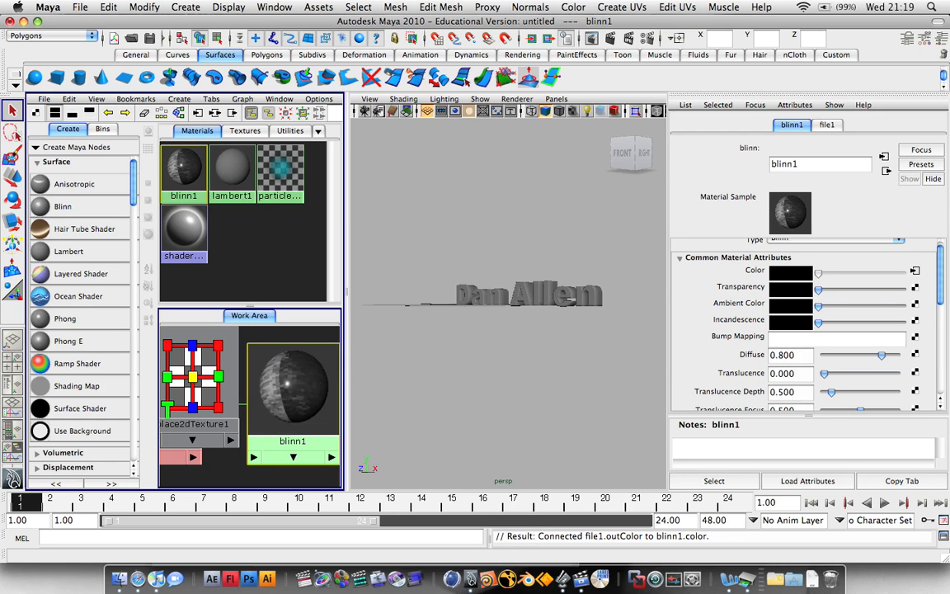
{"action": "left_click", "coordinate": [914, 340]}
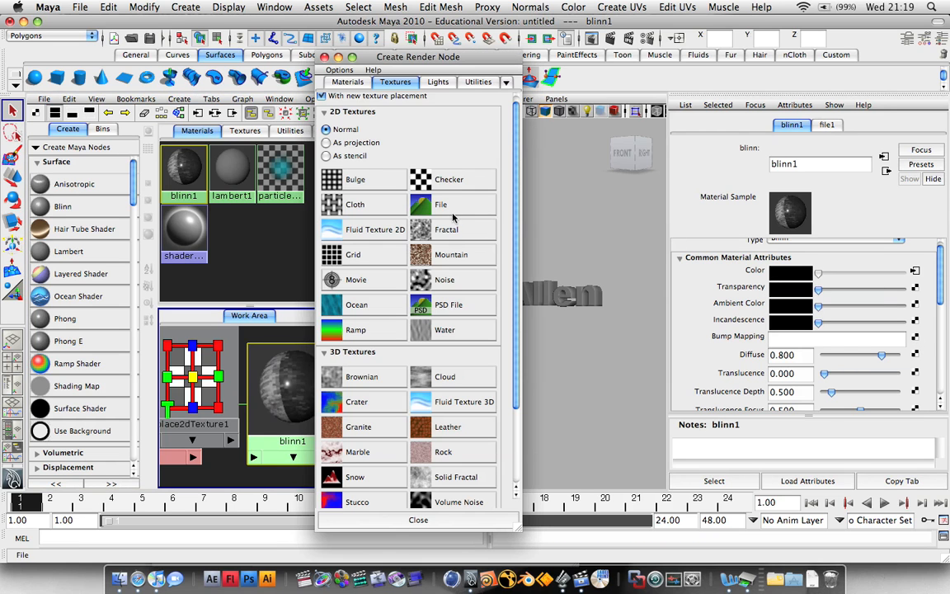
{"action": "left_click", "coordinate": [453, 211]}
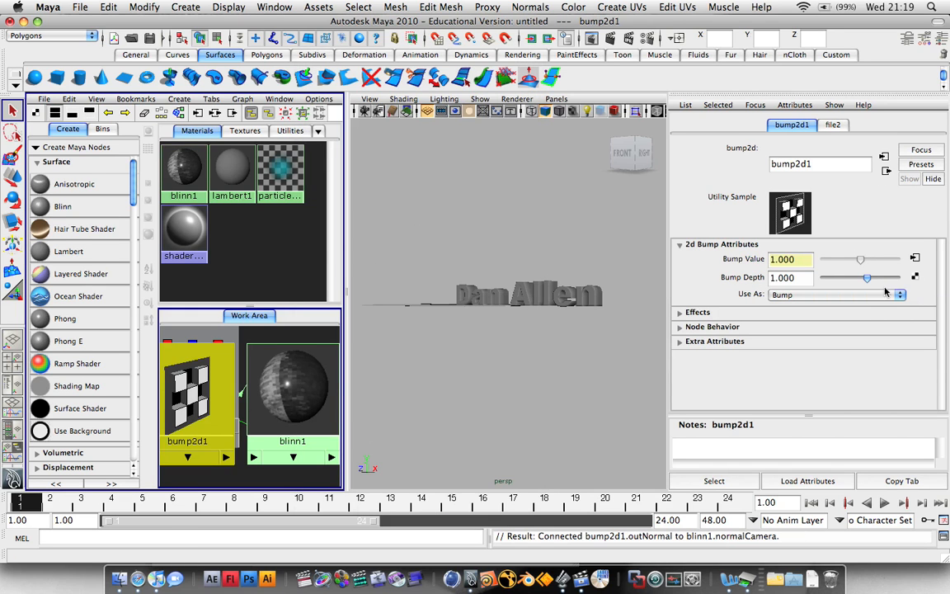
Load Tex_04_grayscale.jpg into file2 and raise bump2d1's bump depth to 2.545.
{"action": "left_click", "coordinate": [817, 127]}
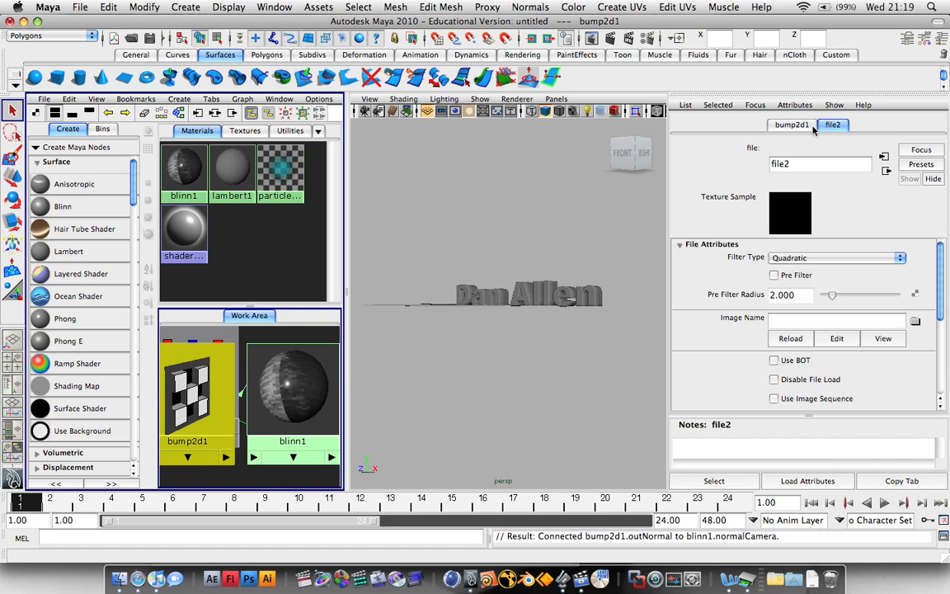
{"action": "left_click", "coordinate": [916, 322]}
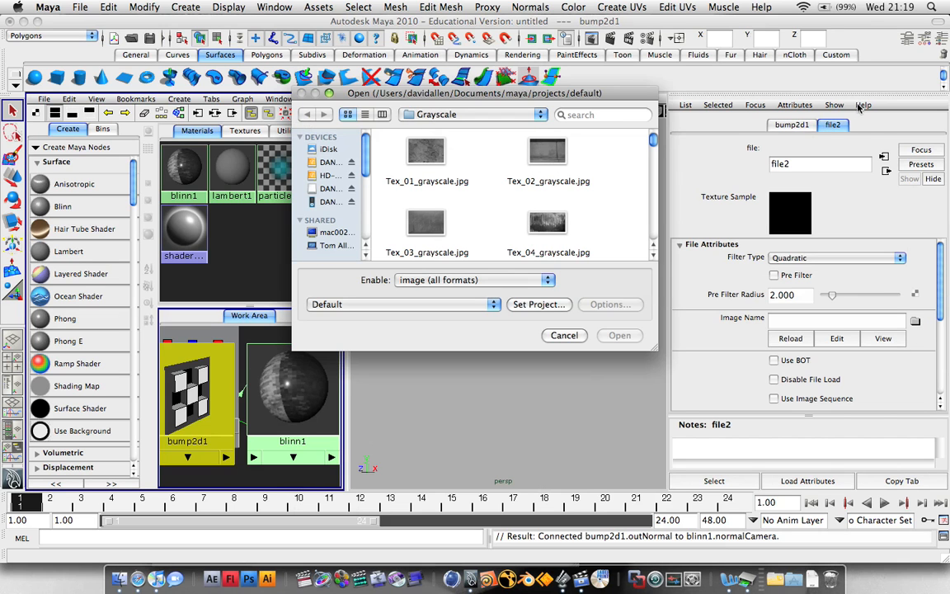
{"action": "left_click", "coordinate": [549, 223]}
{"action": "left_click", "coordinate": [619, 334]}
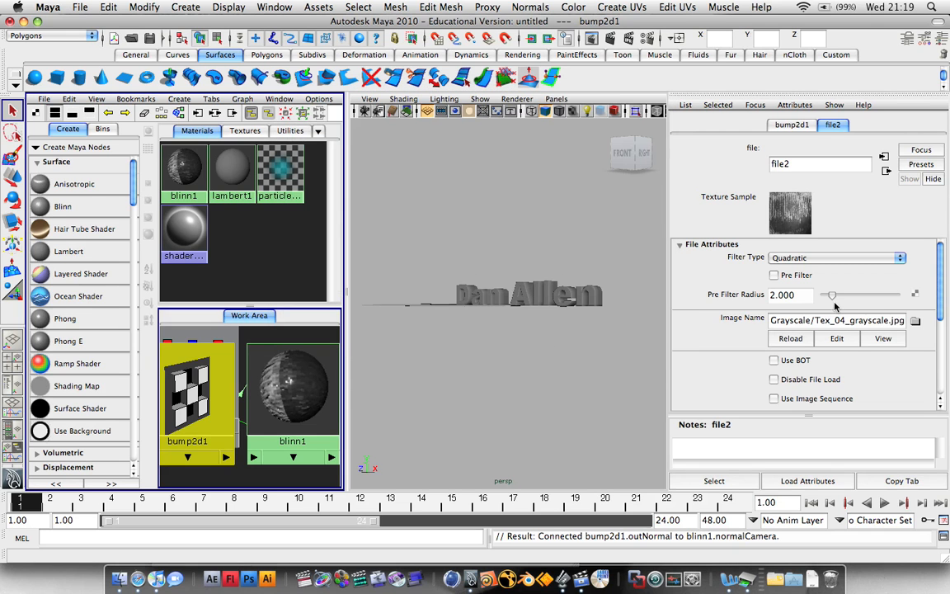
{"action": "left_click", "coordinate": [792, 125]}
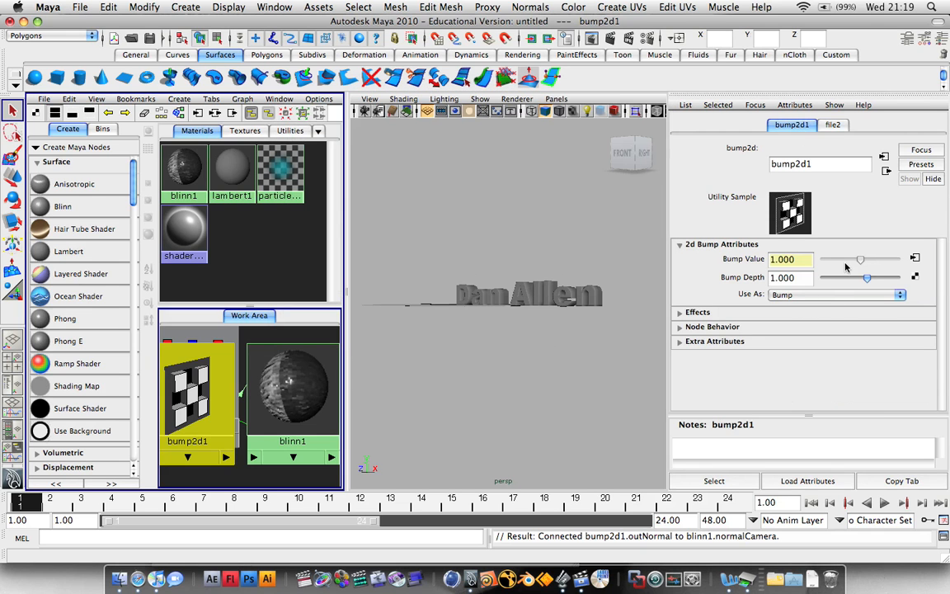
{"action": "left_click_drag", "start_coordinate": [866, 276], "coordinate": [877, 280]}
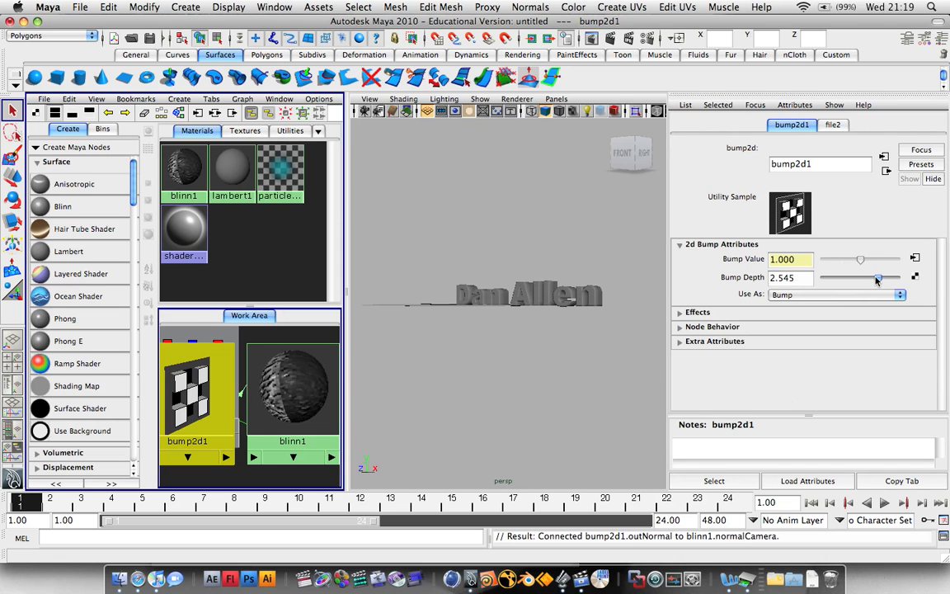
{"action": "left_click", "coordinate": [550, 294]}
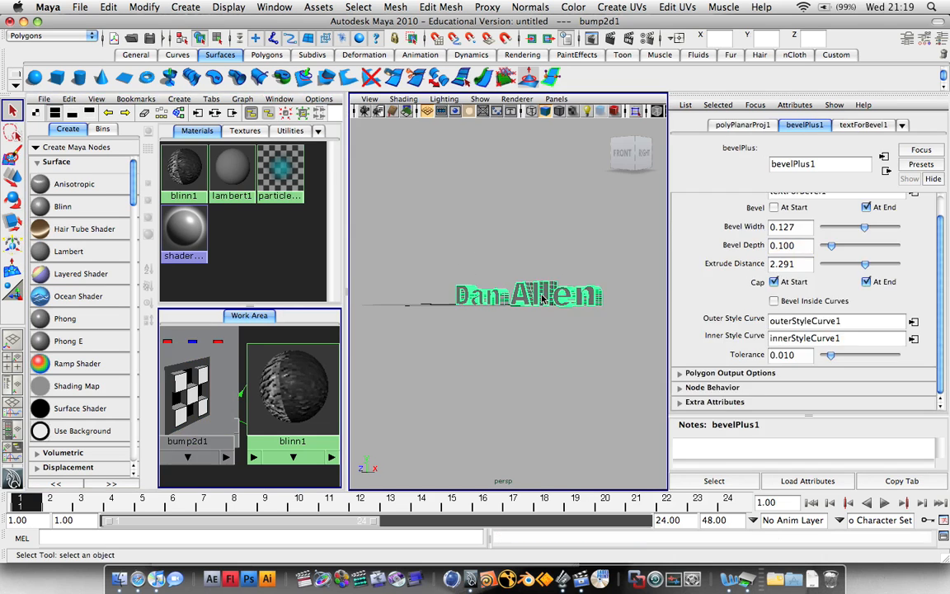
Assign blinn1 to the selected text, then enable textured (6) and lit (7) viewport display.
{"action": "right_click", "coordinate": [197, 172]}
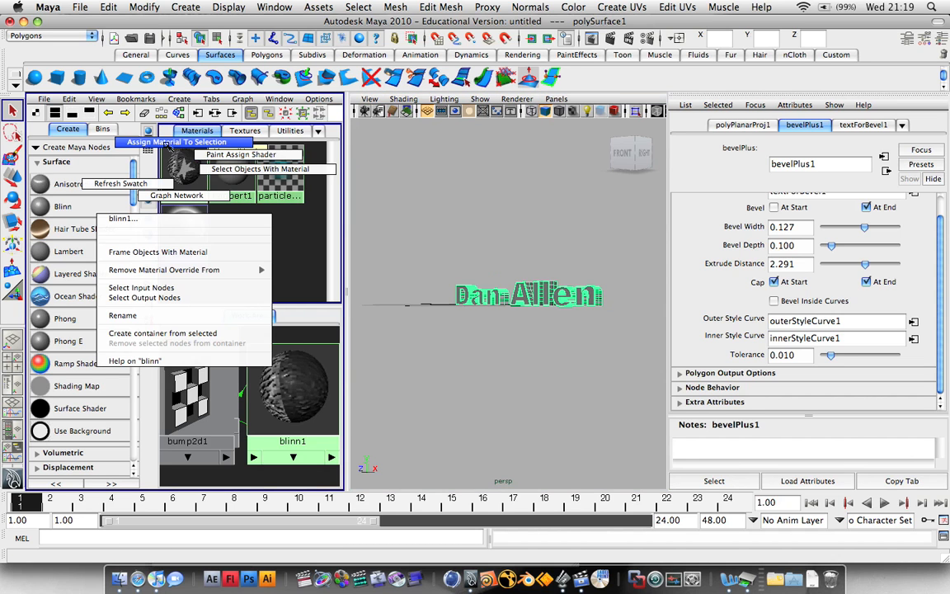
{"action": "left_click", "coordinate": [168, 145]}
{"action": "left_click", "coordinate": [500, 248]}
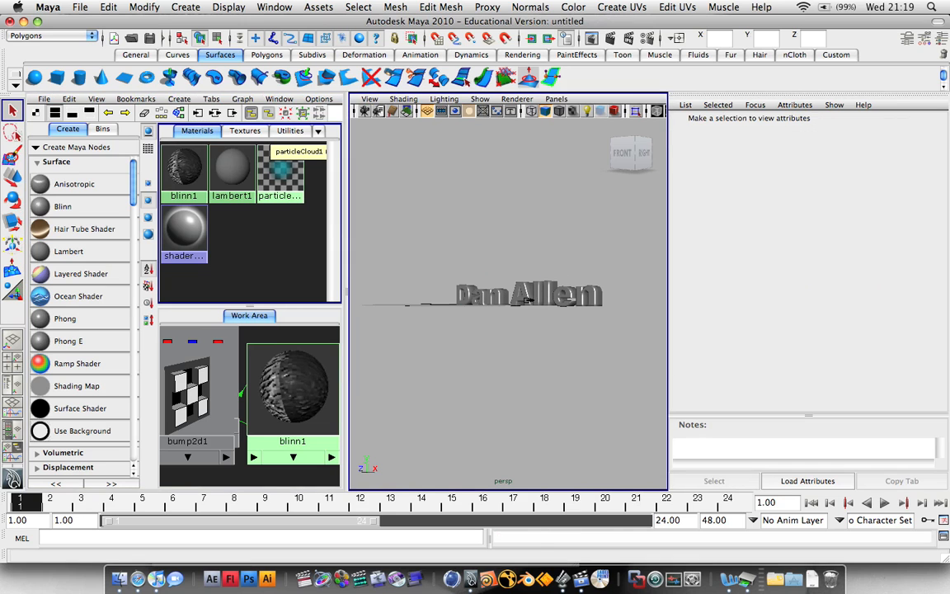
{"action": "key", "text": "6"}
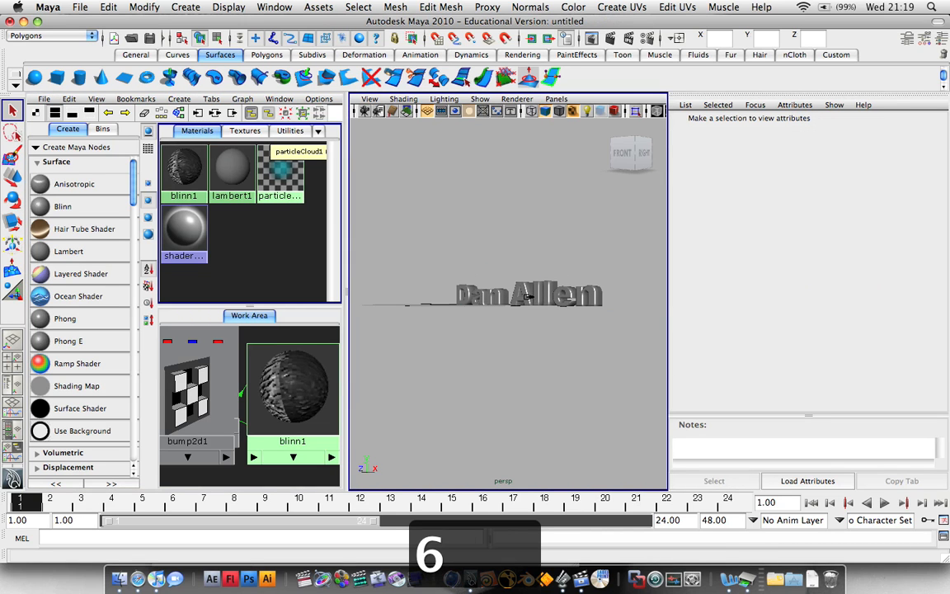
{"action": "key", "text": "7"}
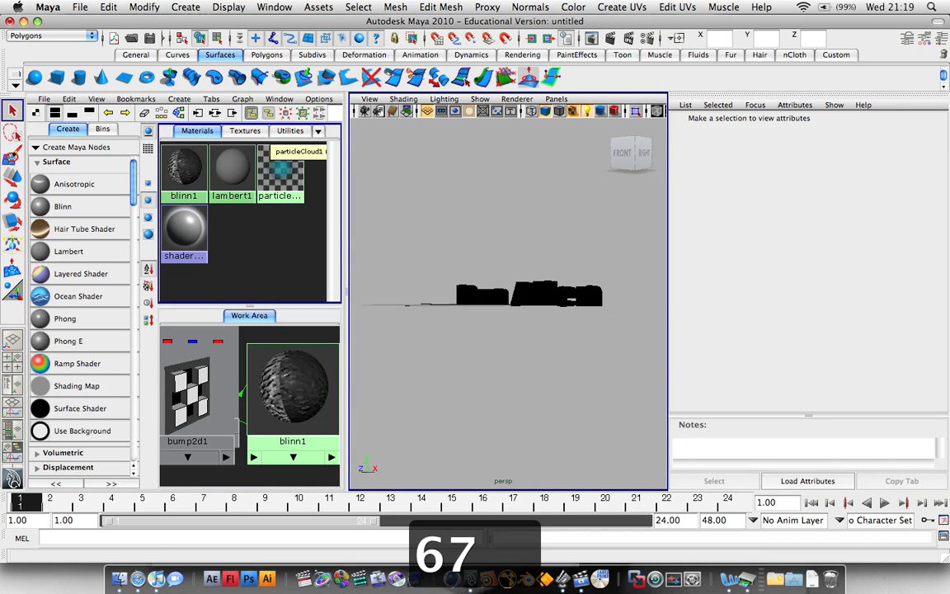
{"action": "mouse_move", "coordinate": [561, 309]}
{"action": "left_mouse_down", "text": "alt"}
{"action": "mouse_move", "coordinate": [577, 307]}
{"action": "mouse_move", "coordinate": [520, 333]}
{"action": "mouse_move", "coordinate": [452, 297]}
{"action": "mouse_move", "coordinate": [700, 312]}
{"action": "mouse_move", "coordinate": [540, 307]}
{"action": "mouse_move", "coordinate": [577, 307]}
{"action": "left_mouse_up", "text": "alt"}
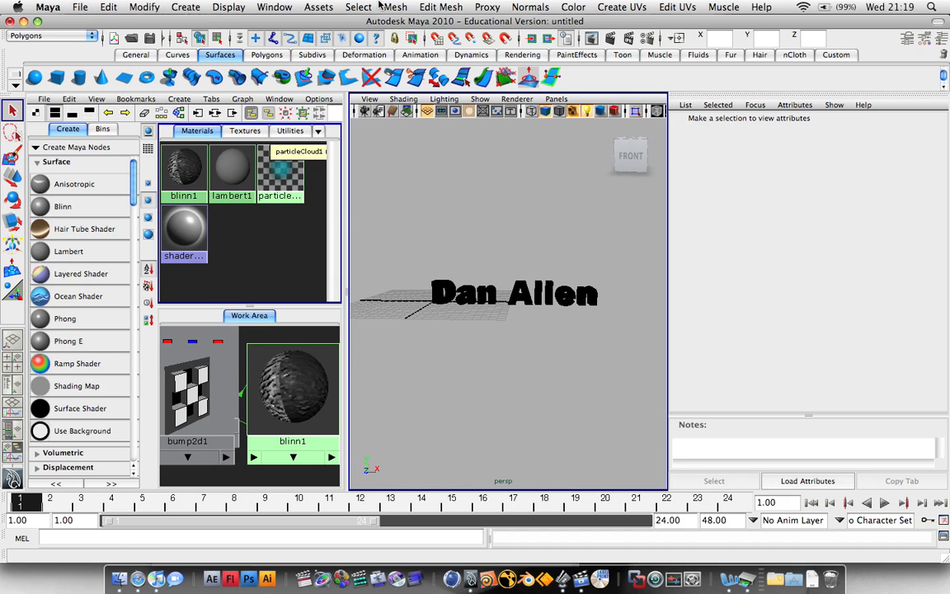
Add a spot light from the Rendering shelf.
{"action": "left_click", "coordinate": [471, 55]}
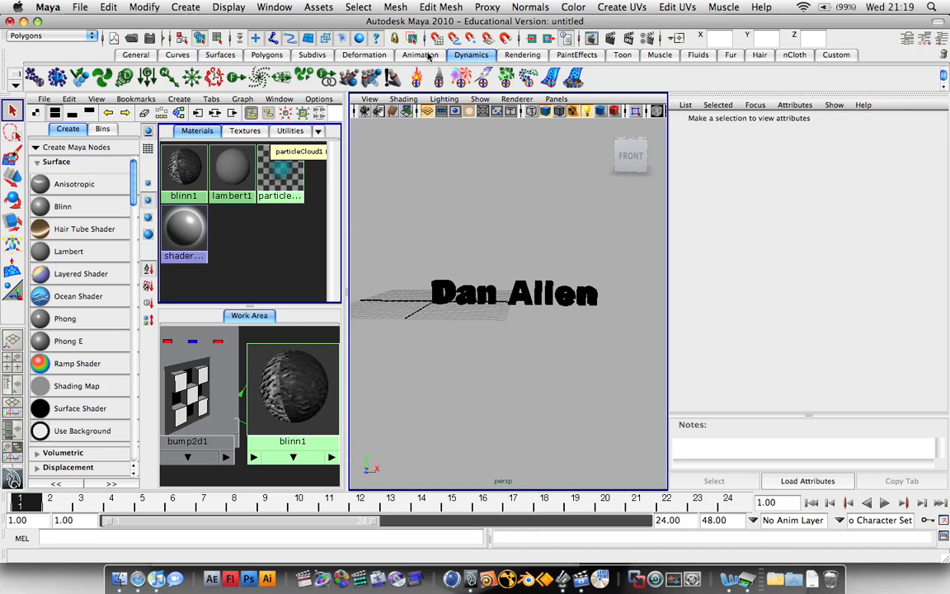
{"action": "left_click", "coordinate": [512, 55]}
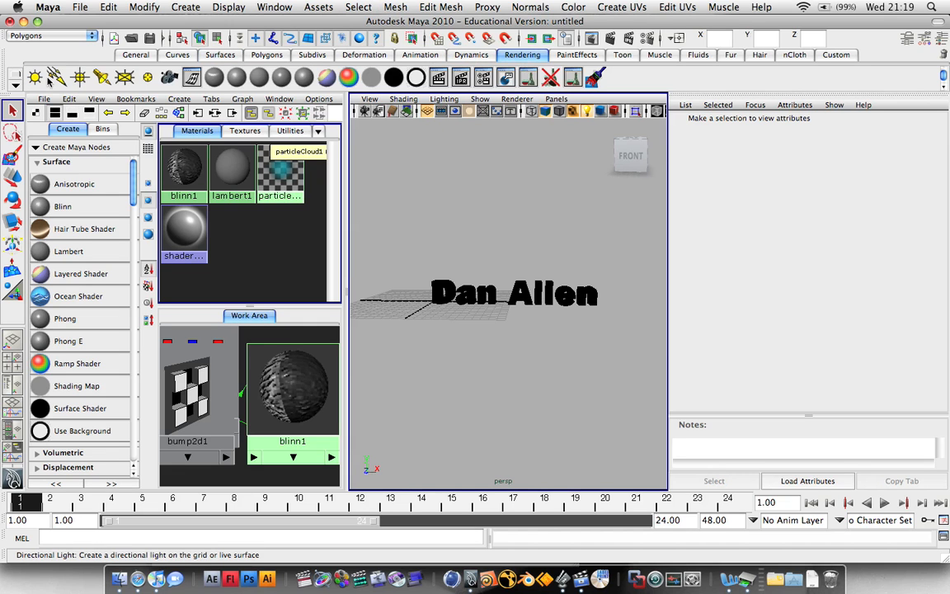
{"action": "left_click", "coordinate": [101, 77]}
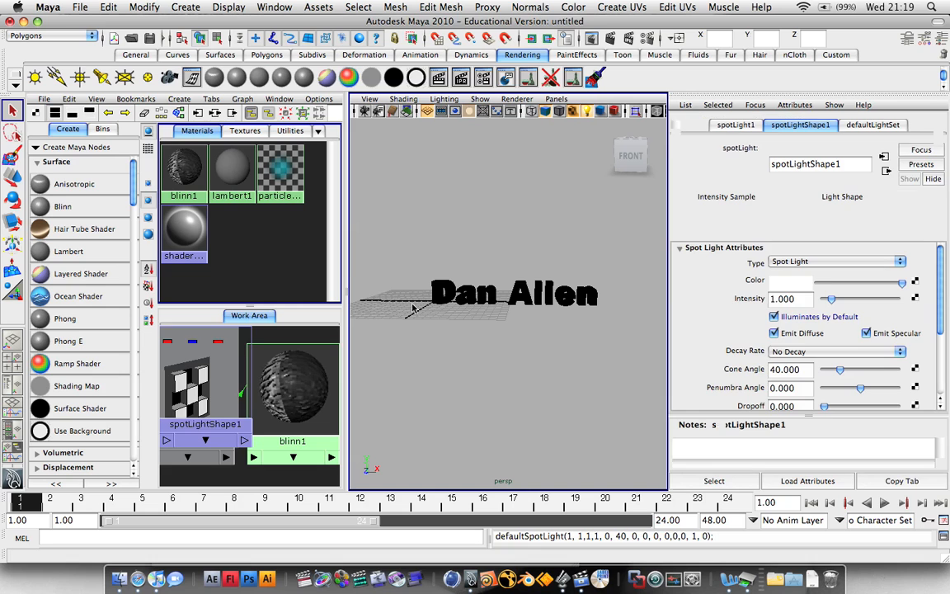
{"action": "left_click_drag", "start_coordinate": [458, 351], "coordinate": [530, 352], "text": "alt"}
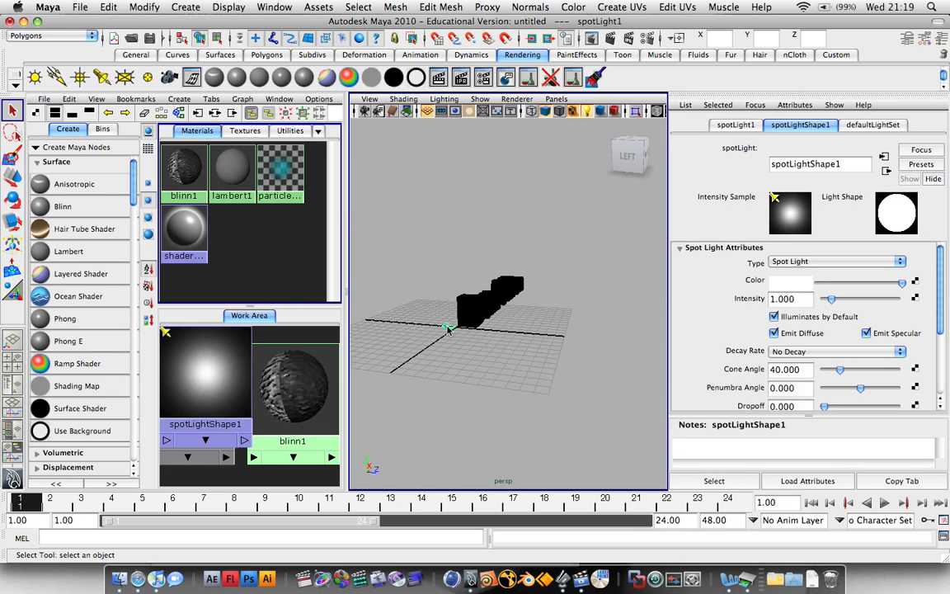
{"action": "key", "text": "w"}
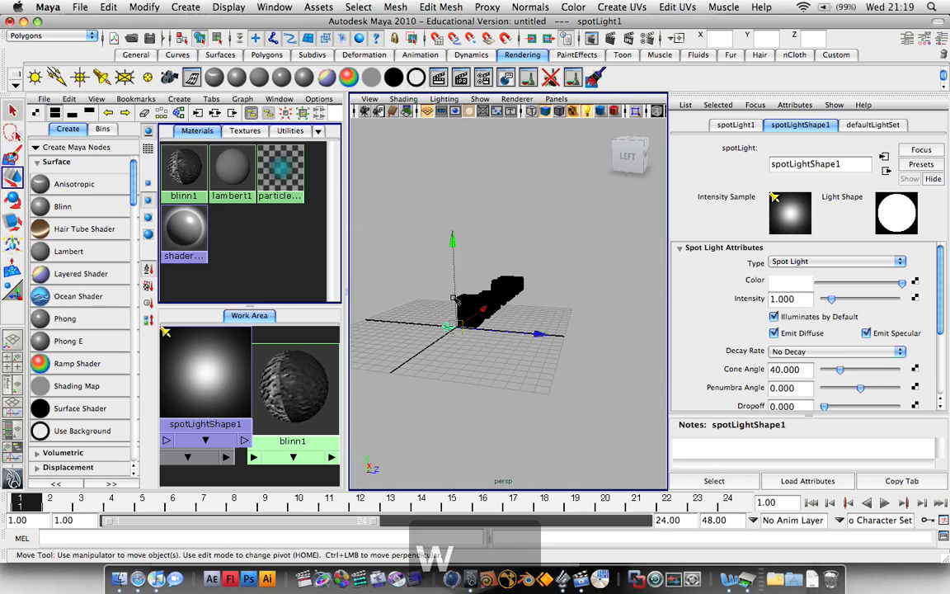
{"action": "left_click_drag", "start_coordinate": [534, 336], "coordinate": [602, 336]}
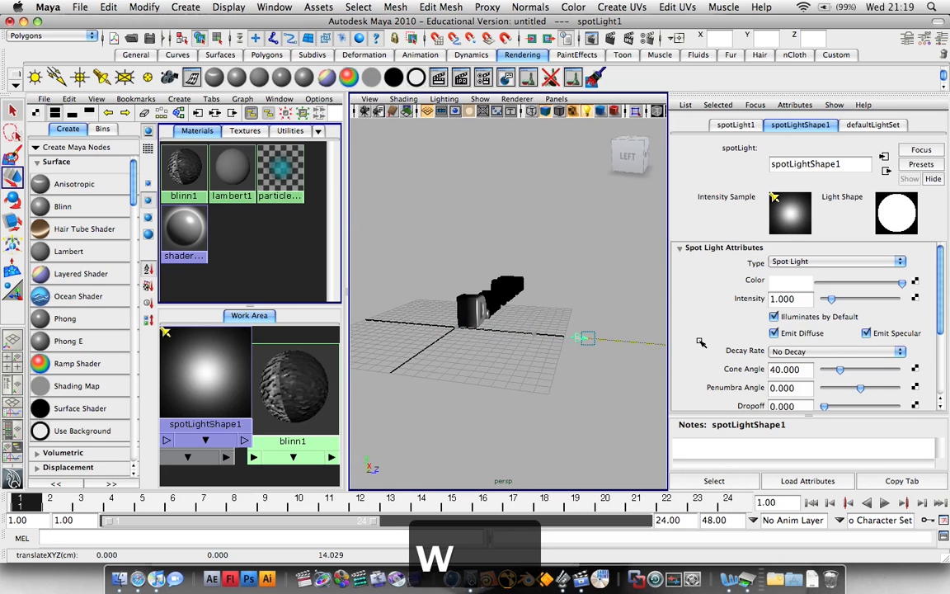
{"action": "left_click_drag", "start_coordinate": [597, 284], "coordinate": [599, 208]}
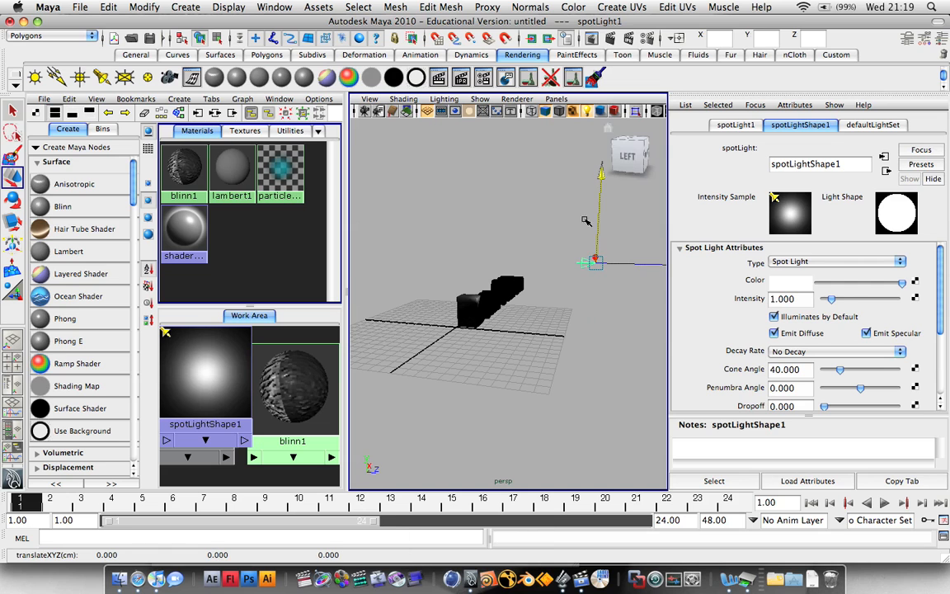
{"action": "left_click_drag", "start_coordinate": [569, 363], "coordinate": [460, 306], "text": "alt"}
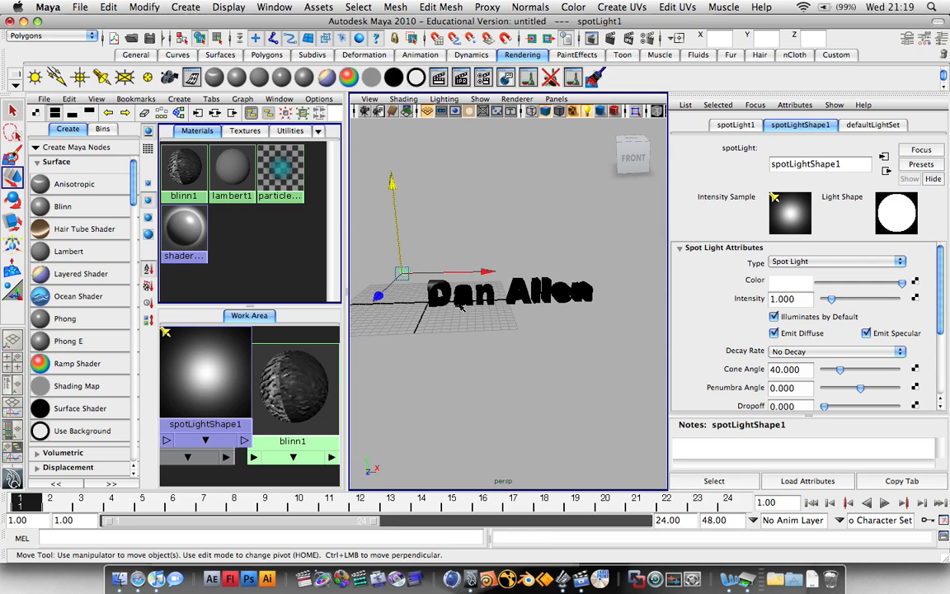
{"action": "left_click_drag", "start_coordinate": [488, 272], "coordinate": [597, 277]}
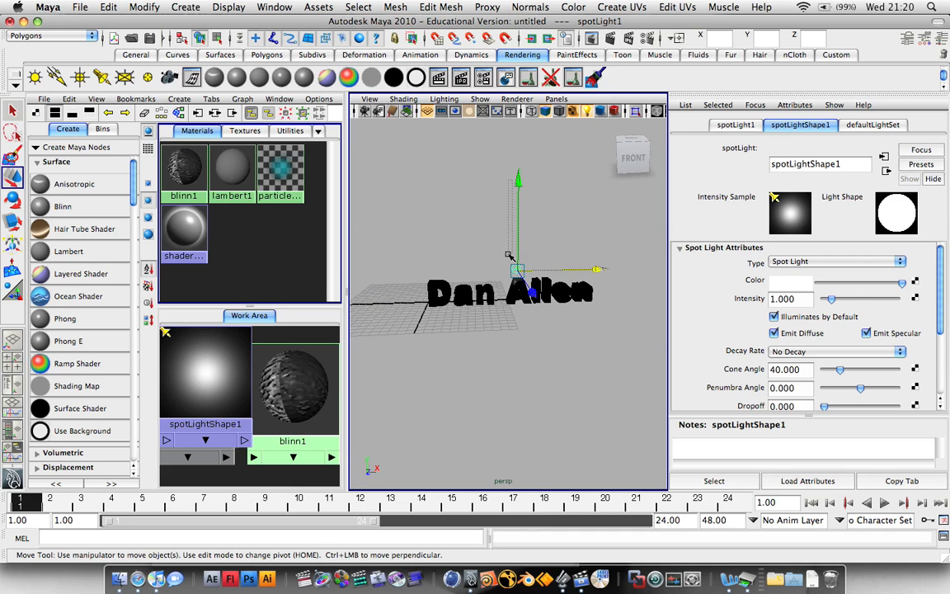
{"action": "left_click_drag", "start_coordinate": [529, 177], "coordinate": [534, 319]}
{"action": "key", "text": "e"}
Drag spotLight1 along Z toward the camera until the grey bevelled letters are lit.
{"action": "key", "text": "w"}
{"action": "left_click_drag", "start_coordinate": [531, 386], "coordinate": [918, 586]}
{"action": "scroll", "coordinate": [526, 428], "scroll_direction": "down", "scroll_amount": 8}
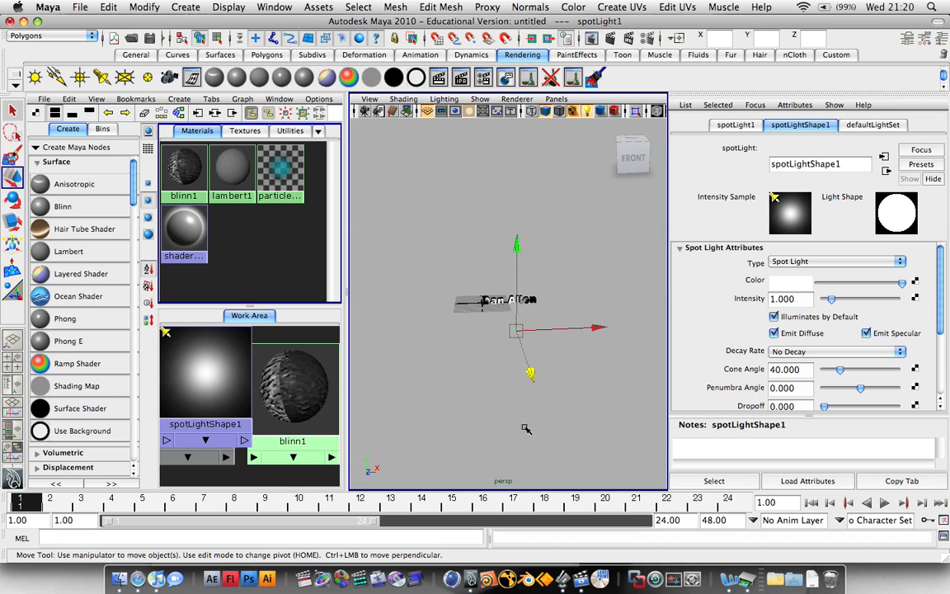
{"action": "left_click_drag", "start_coordinate": [531, 376], "coordinate": [537, 443]}
{"action": "scroll", "coordinate": [511, 322], "scroll_direction": "up", "scroll_amount": 8}
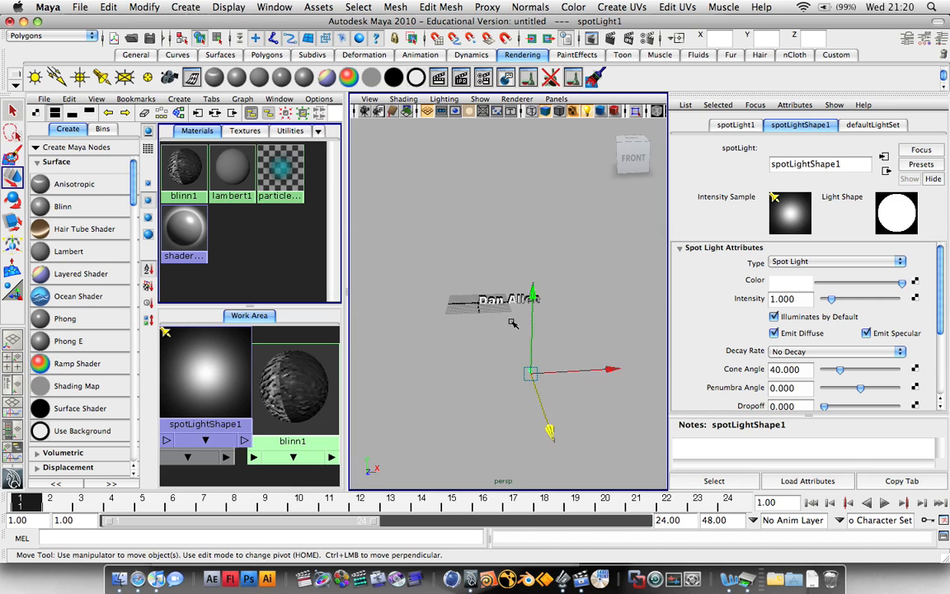
{"action": "scroll", "coordinate": [512, 323], "scroll_direction": "up", "scroll_amount": 5}
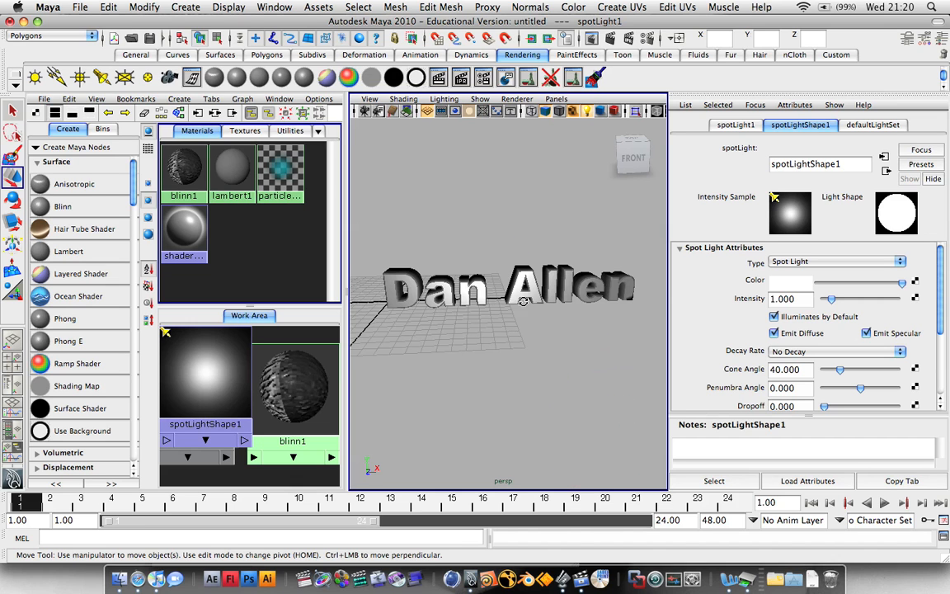
Render a test frame of the whole lit text, then a second from close on the letter A.
{"action": "left_click", "coordinate": [443, 78]}
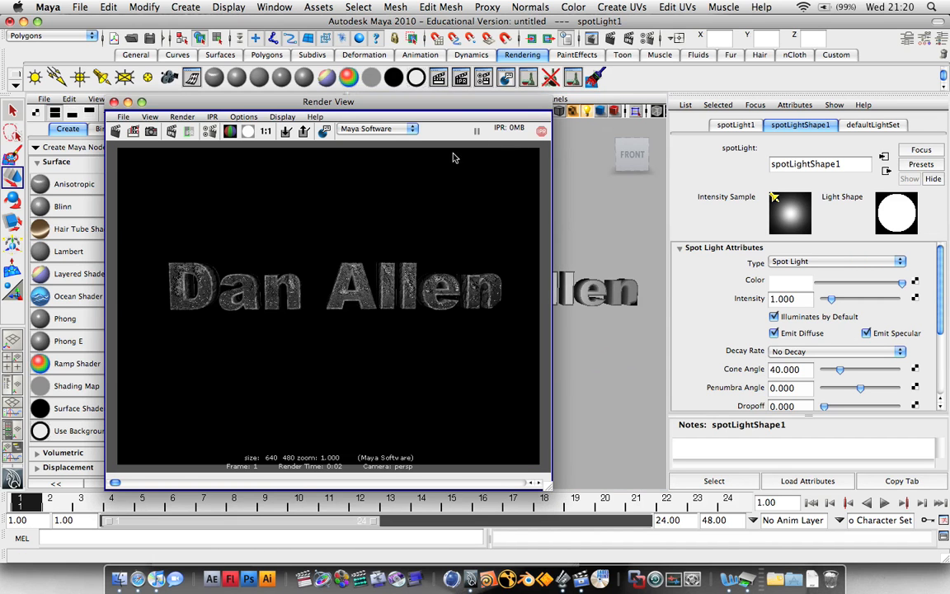
{"action": "left_click", "coordinate": [114, 101]}
{"action": "scroll", "coordinate": [566, 307], "scroll_direction": "up", "scroll_amount": 6}
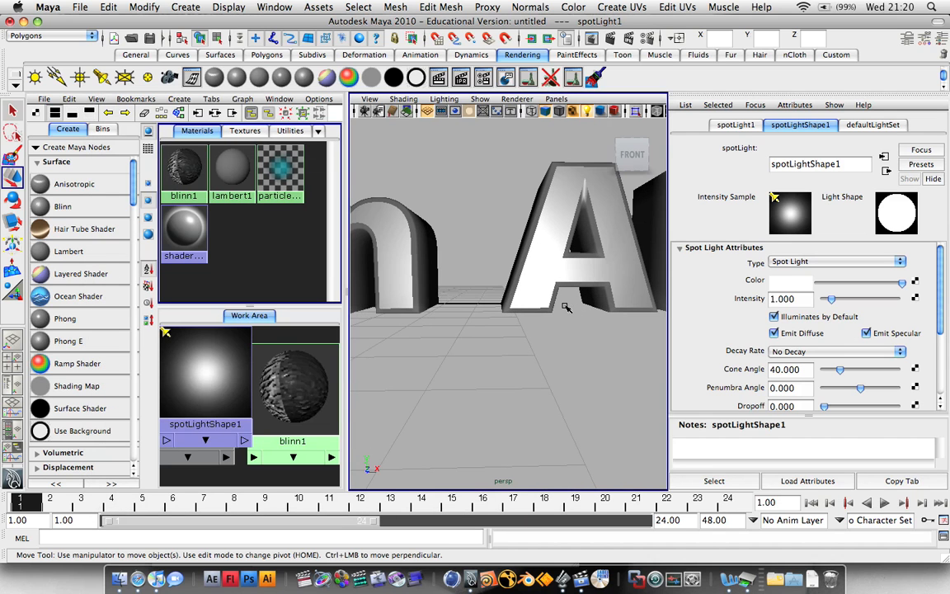
{"action": "scroll", "coordinate": [596, 271], "scroll_direction": "up", "scroll_amount": 5}
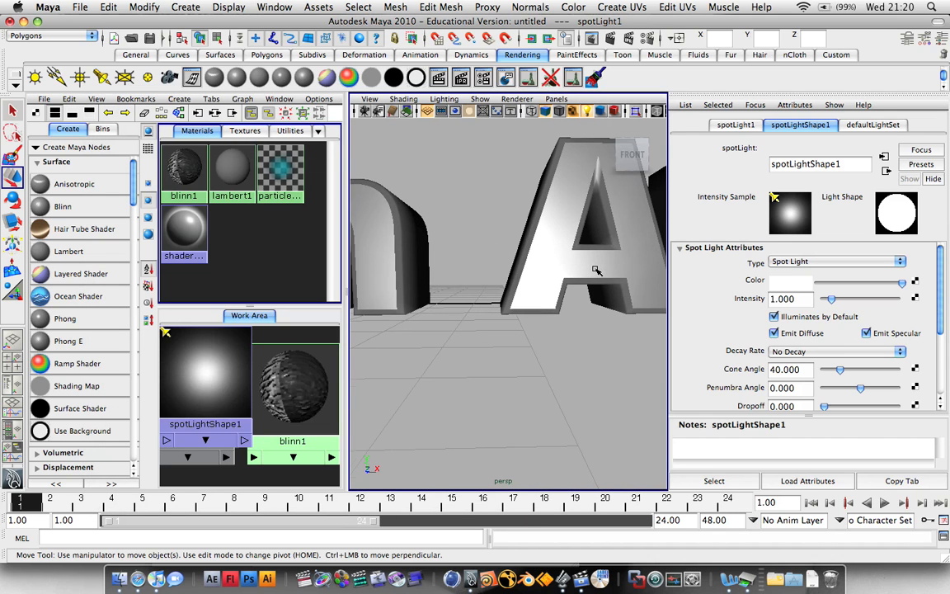
{"action": "middle_click_drag", "start_coordinate": [595, 270], "coordinate": [505, 333], "text": "alt"}
{"action": "left_click_drag", "start_coordinate": [504, 333], "coordinate": [495, 324], "text": "alt"}
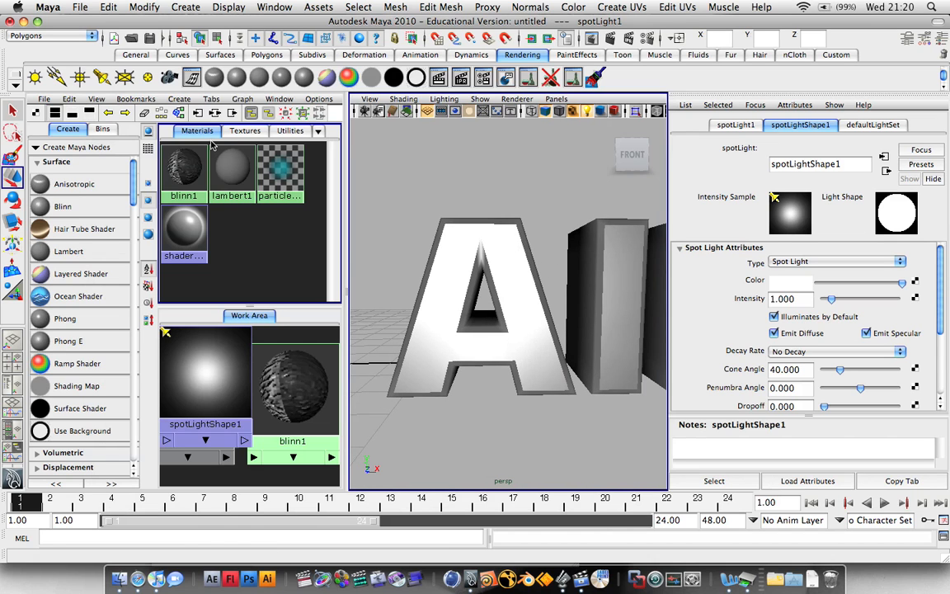
{"action": "left_click", "coordinate": [440, 78]}
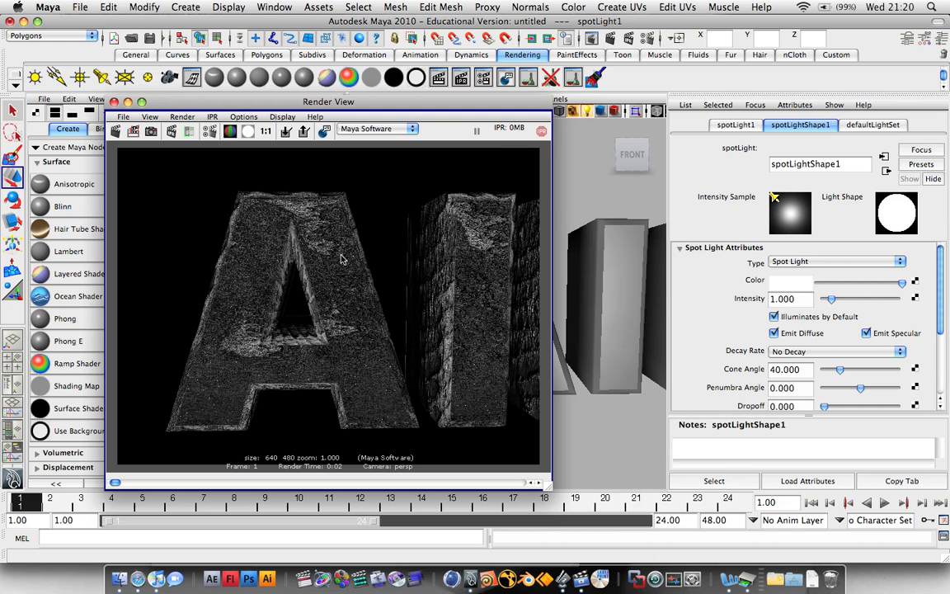
{"action": "left_click", "coordinate": [114, 102]}
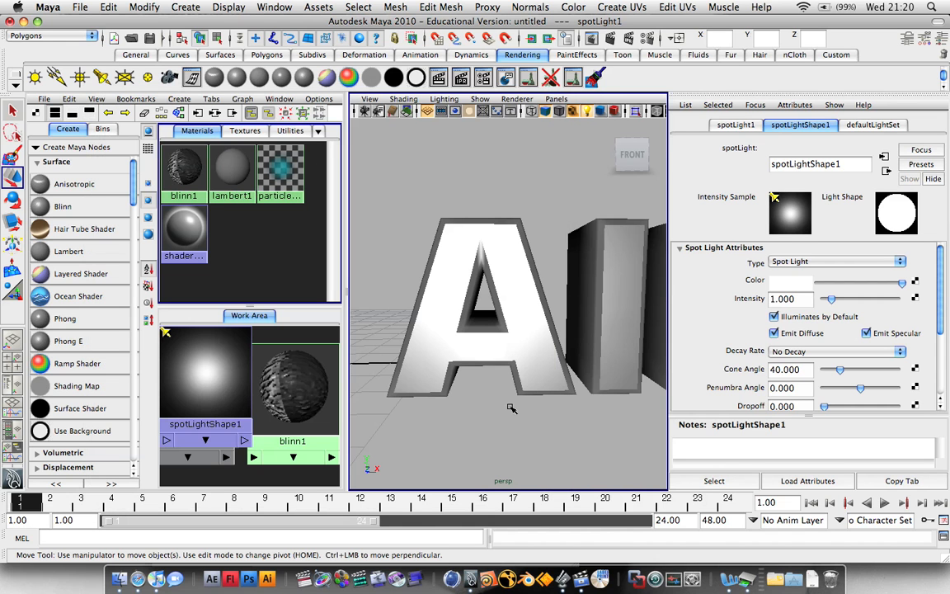
{"action": "left_click", "coordinate": [475, 335]}
Render a test frame looking low along the letters, then zoom back out to the whole text.
{"action": "left_click", "coordinate": [552, 212]}
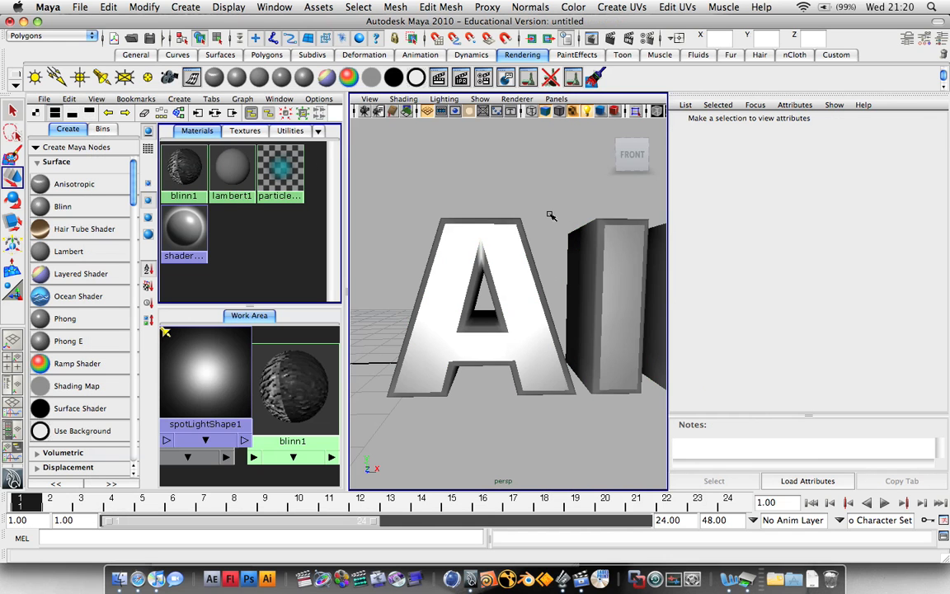
{"action": "left_click_drag", "start_coordinate": [552, 213], "coordinate": [442, 218], "text": "alt"}
{"action": "left_click_drag", "start_coordinate": [551, 279], "coordinate": [434, 227], "text": "alt"}
{"action": "scroll", "coordinate": [434, 227], "scroll_direction": "down", "scroll_amount": 5}
{"action": "scroll", "coordinate": [434, 227], "scroll_direction": "up", "scroll_amount": 1}
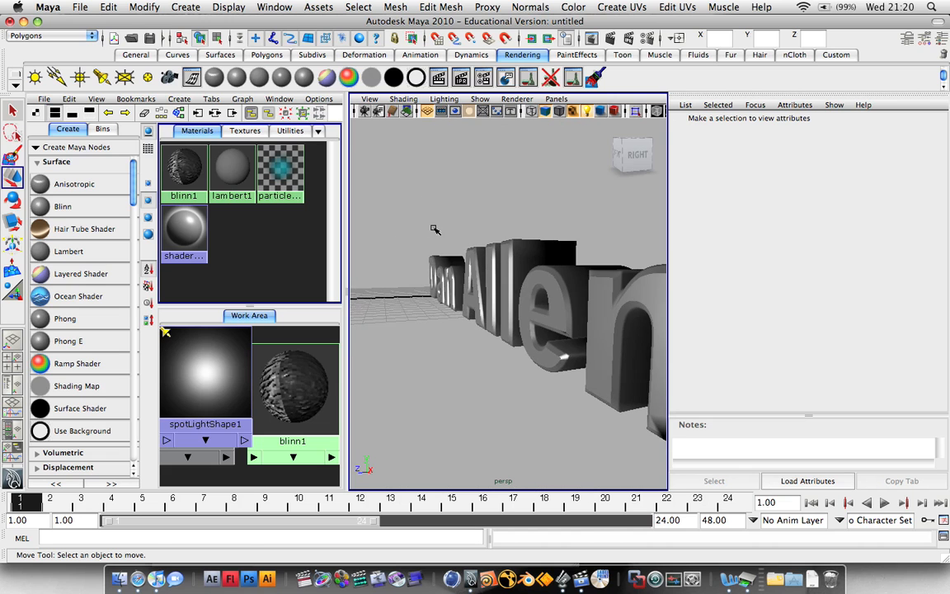
{"action": "middle_click_drag", "start_coordinate": [436, 229], "coordinate": [406, 225], "text": "alt"}
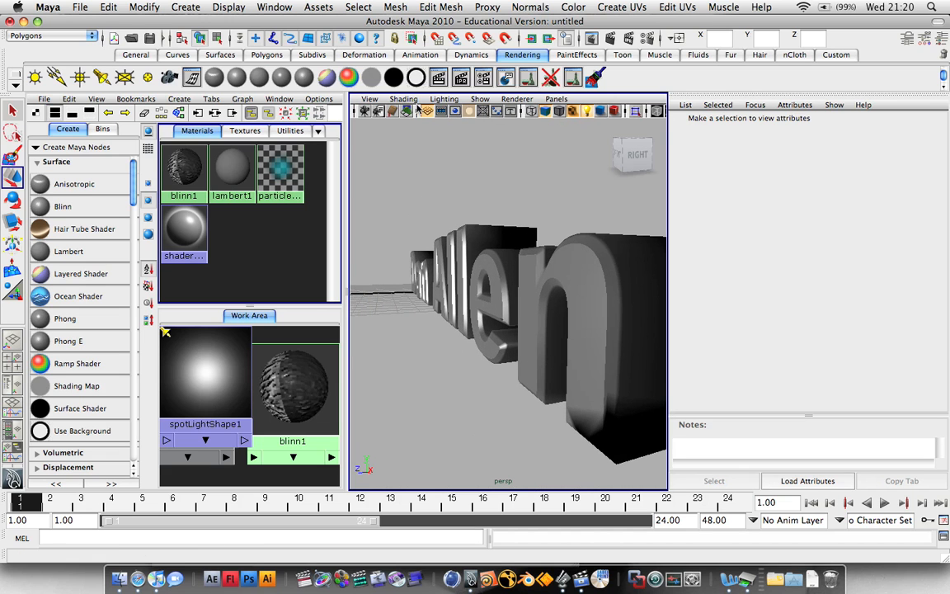
{"action": "left_click", "coordinate": [436, 78]}
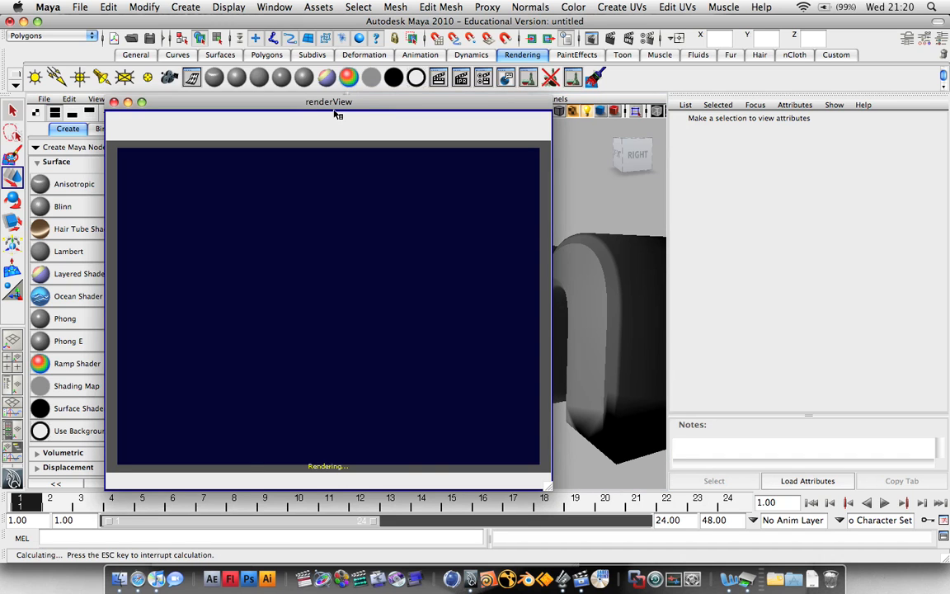
{"action": "left_click_drag", "start_coordinate": [329, 107], "coordinate": [307, 108]}
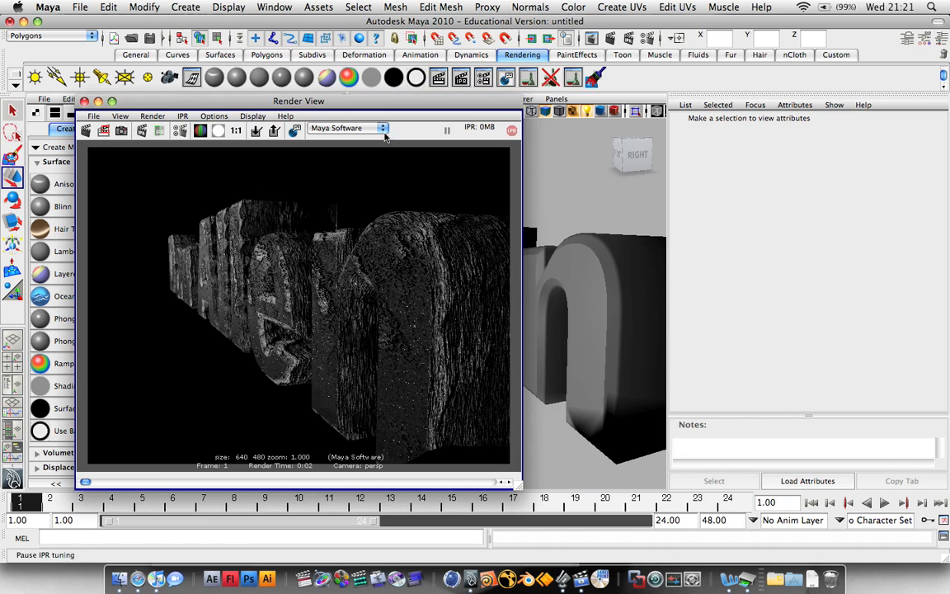
{"action": "left_click", "coordinate": [84, 101]}
{"action": "left_click_drag", "start_coordinate": [547, 167], "coordinate": [503, 209], "text": "alt"}
{"action": "scroll", "coordinate": [494, 199], "scroll_direction": "down", "scroll_amount": 5}
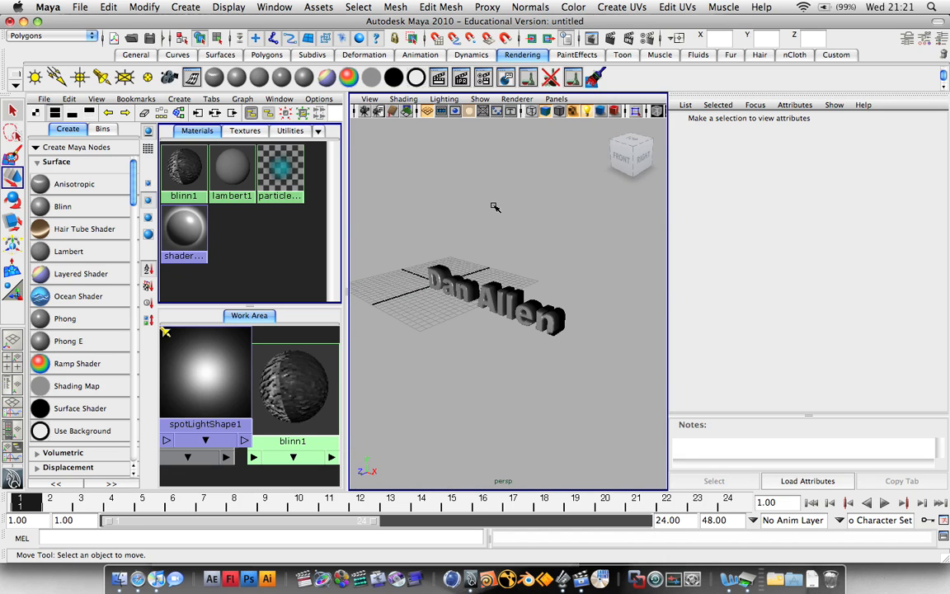
Create a large NURBS plane as a floor under the text and switch it to control-vertex mode.
{"action": "left_click", "coordinate": [188, 55]}
{"action": "left_click", "coordinate": [219, 55]}
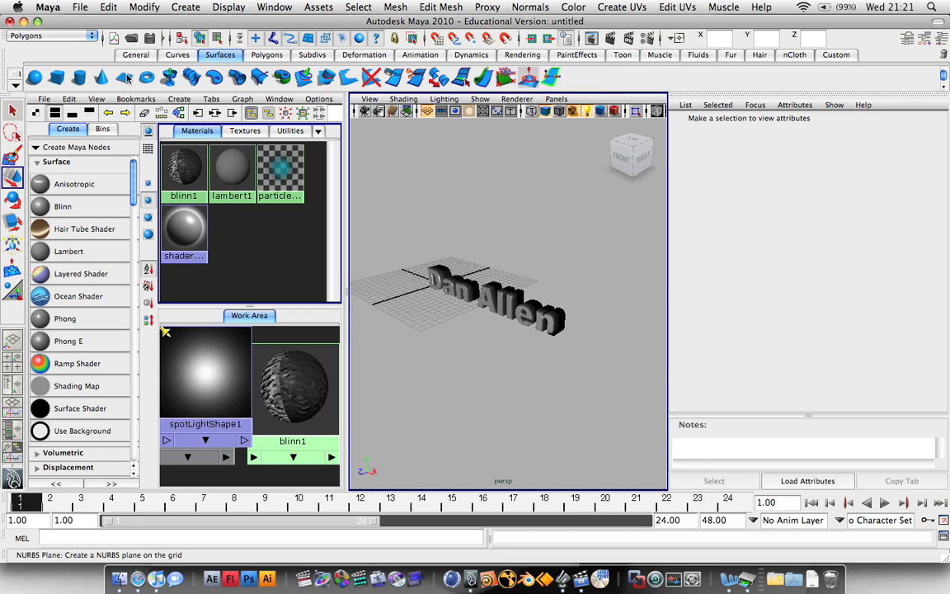
{"action": "left_click", "coordinate": [127, 78]}
{"action": "left_click_drag", "start_coordinate": [404, 295], "coordinate": [681, 330]}
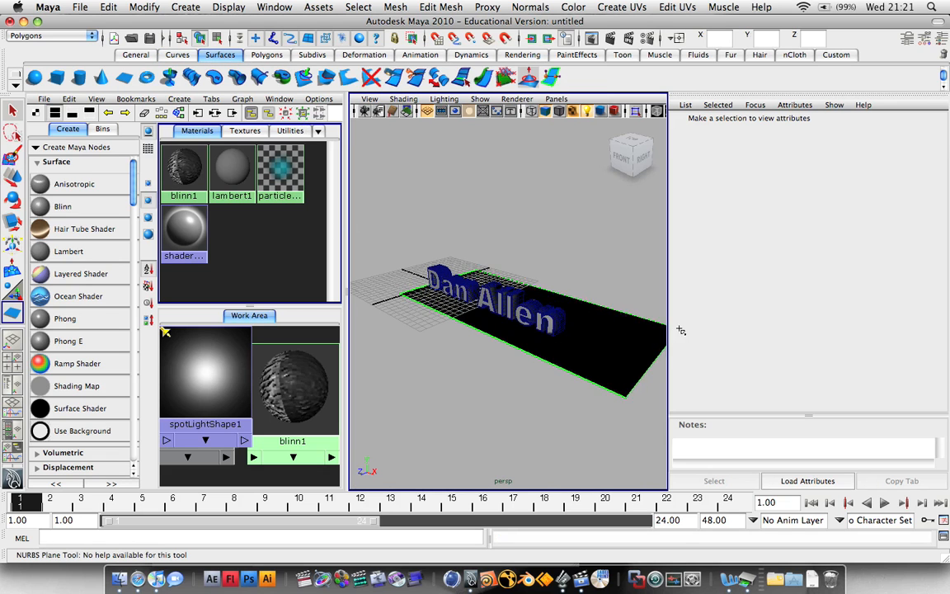
{"action": "left_click_drag", "start_coordinate": [599, 337], "coordinate": [555, 328]}
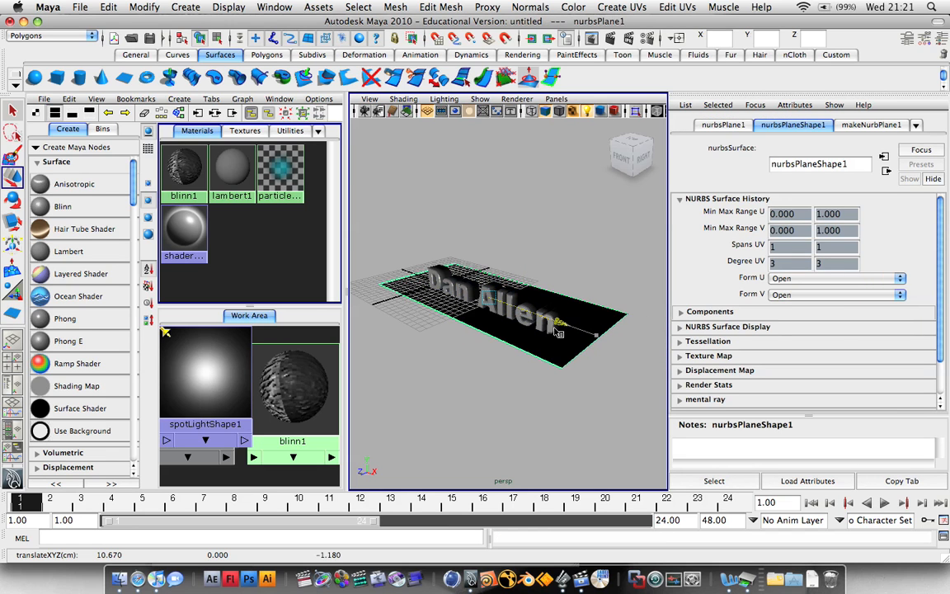
{"action": "left_click_drag", "start_coordinate": [422, 329], "coordinate": [298, 369]}
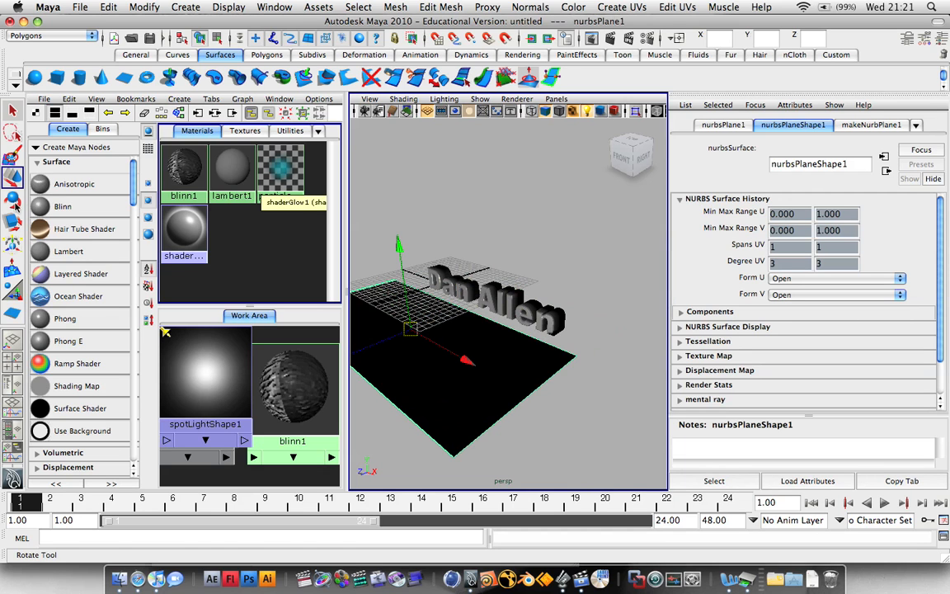
{"action": "mouse_move", "coordinate": [438, 330]}
{"action": "right_mouse_down"}
{"action": "mouse_move", "coordinate": [396, 294]}
{"action": "mouse_move", "coordinate": [436, 333]}
{"action": "mouse_move", "coordinate": [427, 352]}
{"action": "mouse_move", "coordinate": [388, 322]}
{"action": "mouse_move", "coordinate": [391, 288]}
{"action": "mouse_move", "coordinate": [474, 317]}
{"action": "mouse_move", "coordinate": [449, 343]}
{"action": "mouse_move", "coordinate": [427, 347]}
{"action": "mouse_move", "coordinate": [431, 339]}
{"action": "right_mouse_up"}
Select the back row of plane control vertices and raise it to bend the plane upward.
{"action": "left_click_drag", "start_coordinate": [431, 339], "coordinate": [493, 400], "text": "alt"}
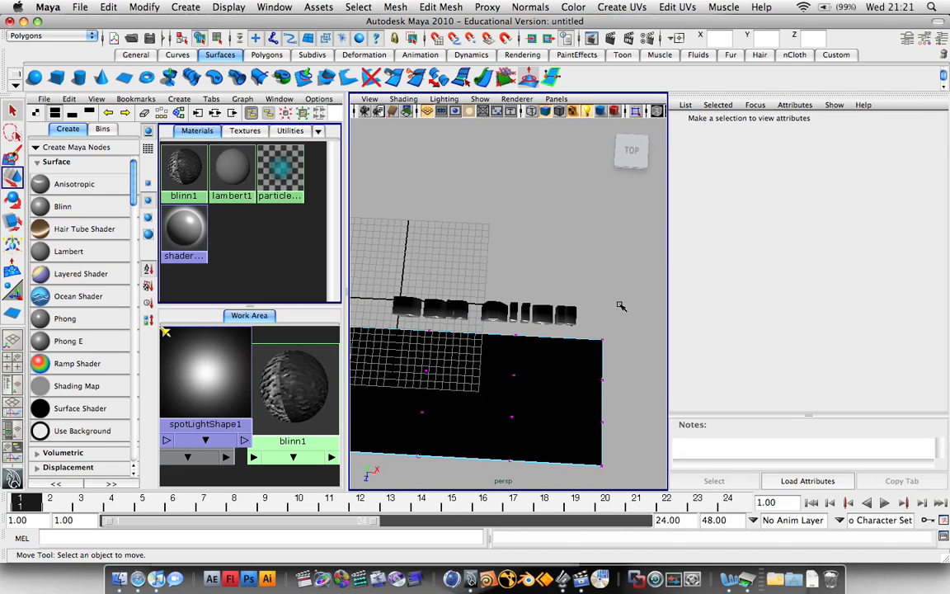
{"action": "left_click_drag", "start_coordinate": [549, 334], "coordinate": [302, 338]}
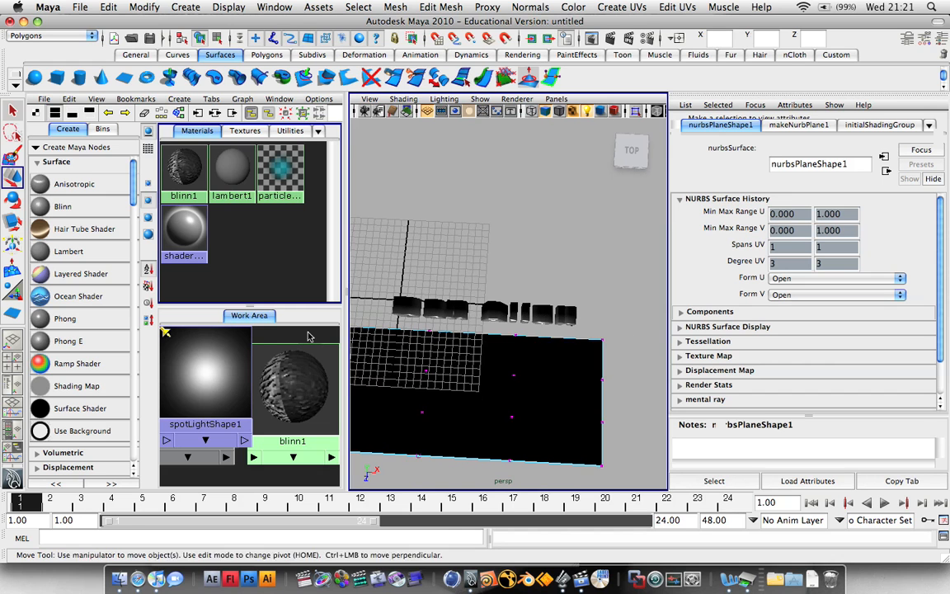
{"action": "left_click_drag", "start_coordinate": [426, 374], "coordinate": [544, 308]}
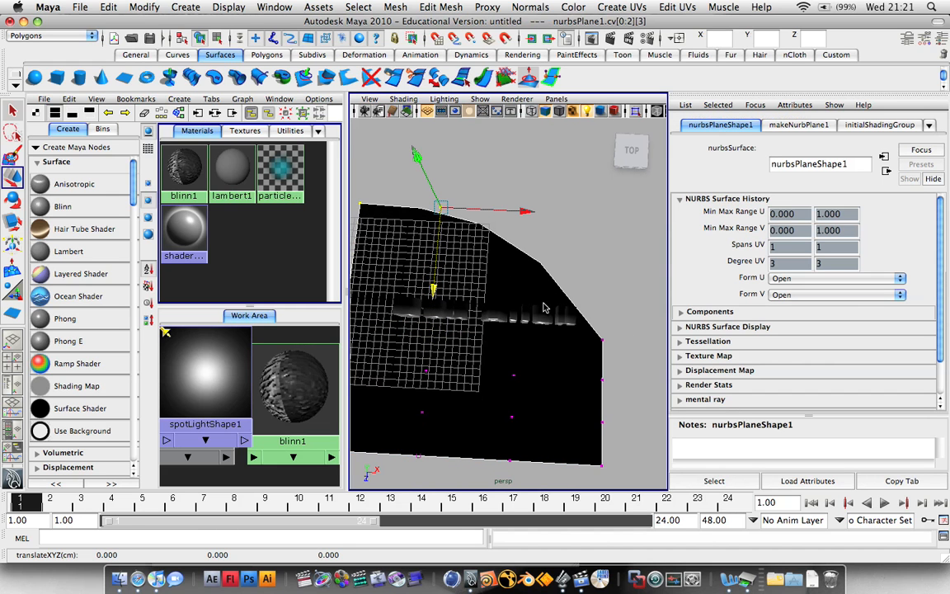
{"action": "left_click", "coordinate": [602, 343], "text": "shift"}
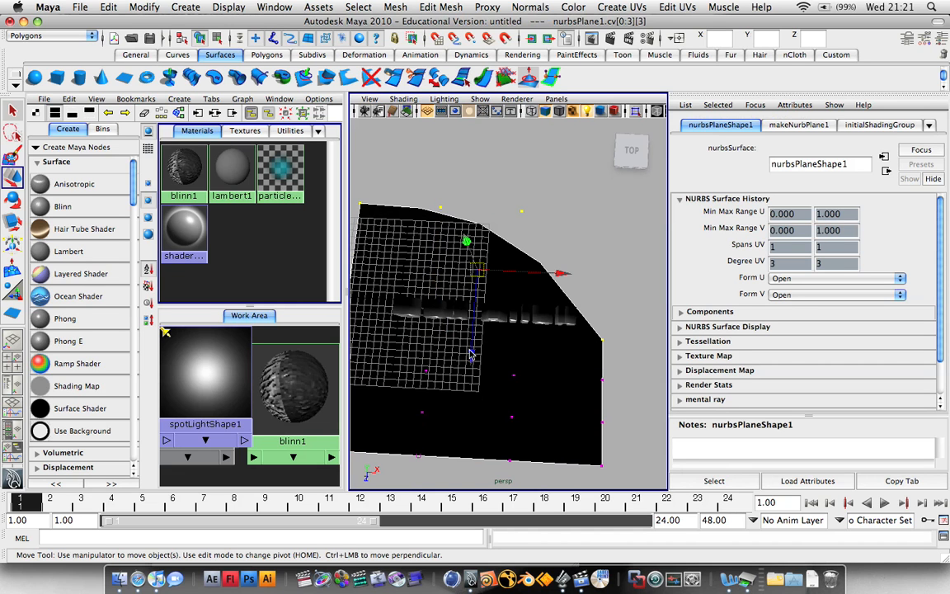
{"action": "left_click_drag", "start_coordinate": [470, 353], "coordinate": [497, 169]}
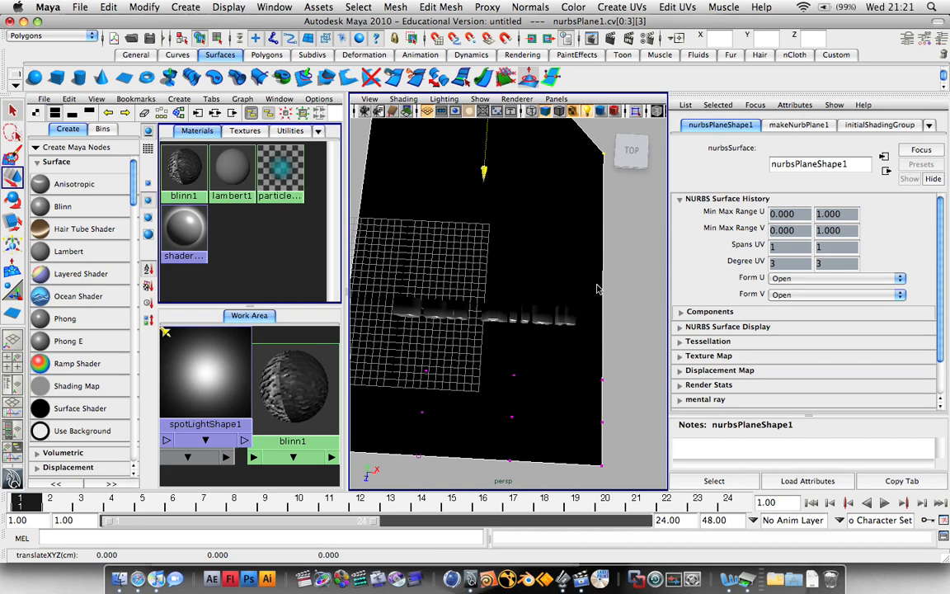
Push the next vertex row back in depth and lift the end row higher.
{"action": "left_click_drag", "start_coordinate": [540, 267], "coordinate": [477, 255], "text": "alt"}
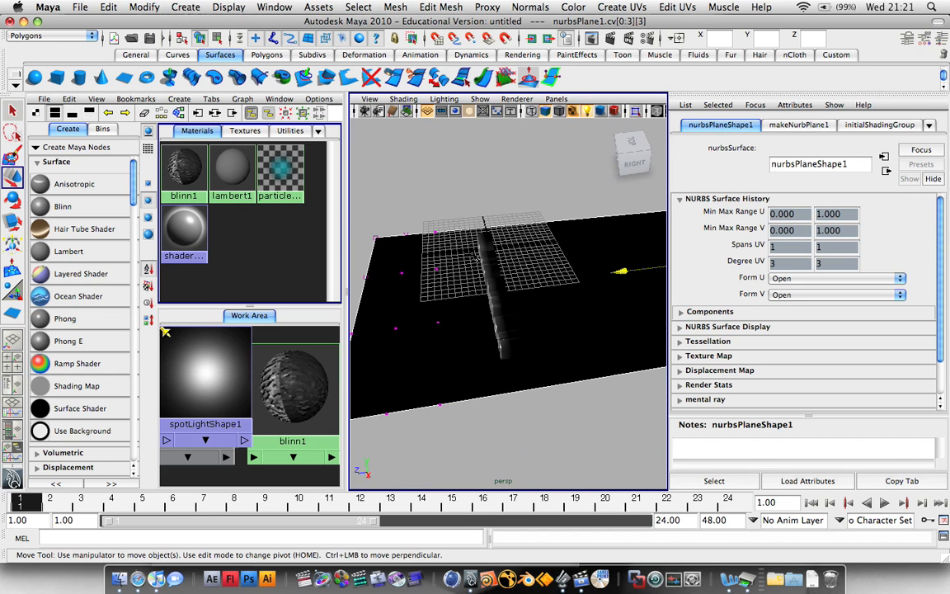
{"action": "left_click_drag", "start_coordinate": [379, 206], "coordinate": [430, 376]}
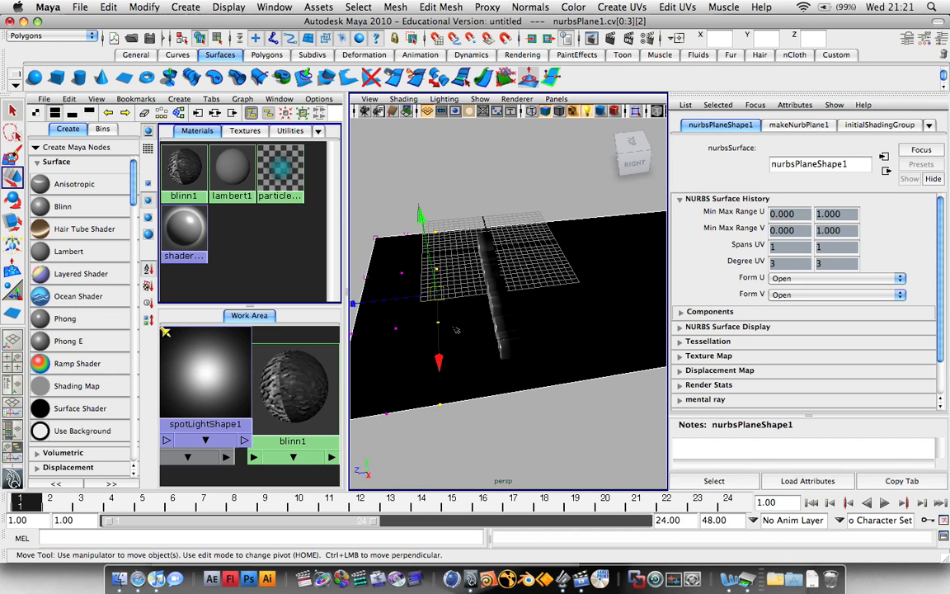
{"action": "left_click_drag", "start_coordinate": [381, 303], "coordinate": [457, 297]}
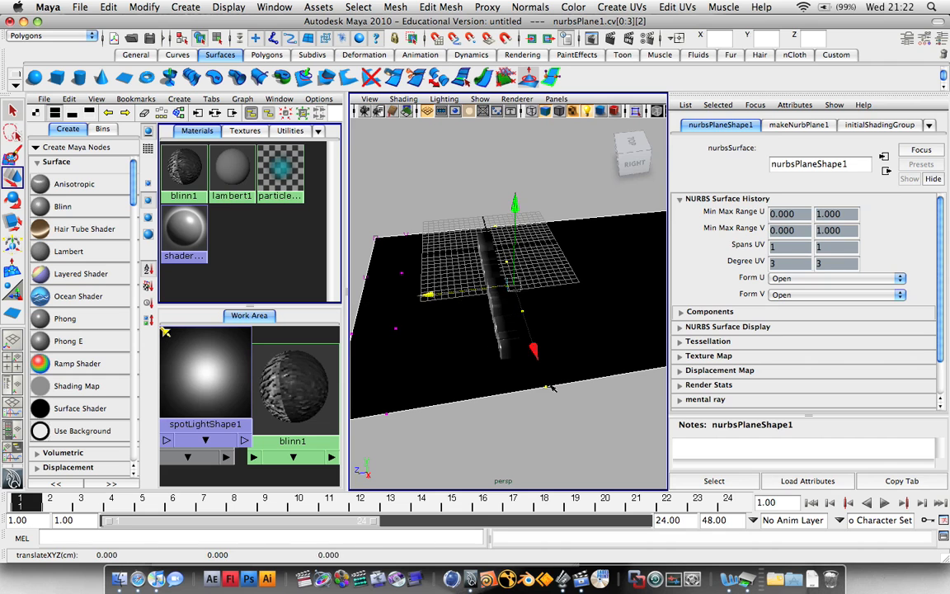
{"action": "left_click_drag", "start_coordinate": [581, 405], "coordinate": [551, 389], "text": "alt"}
{"action": "scroll", "coordinate": [558, 367], "scroll_direction": "down", "scroll_amount": 8}
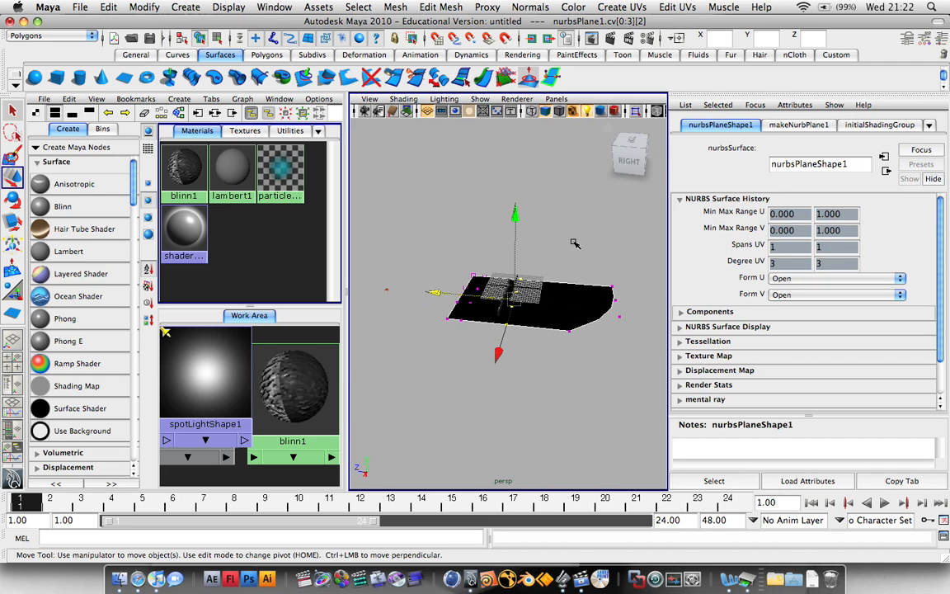
{"action": "left_click_drag", "start_coordinate": [601, 337], "coordinate": [646, 368]}
{"action": "left_click_drag", "start_coordinate": [607, 223], "coordinate": [583, 129]}
Shift the middle control vertices to smooth the backdrop's curve.
{"action": "left_click_drag", "start_coordinate": [497, 238], "coordinate": [516, 346]}
{"action": "left_click_drag", "start_coordinate": [441, 293], "coordinate": [629, 368]}
{"action": "left_click_drag", "start_coordinate": [513, 374], "coordinate": [651, 354], "text": "alt"}
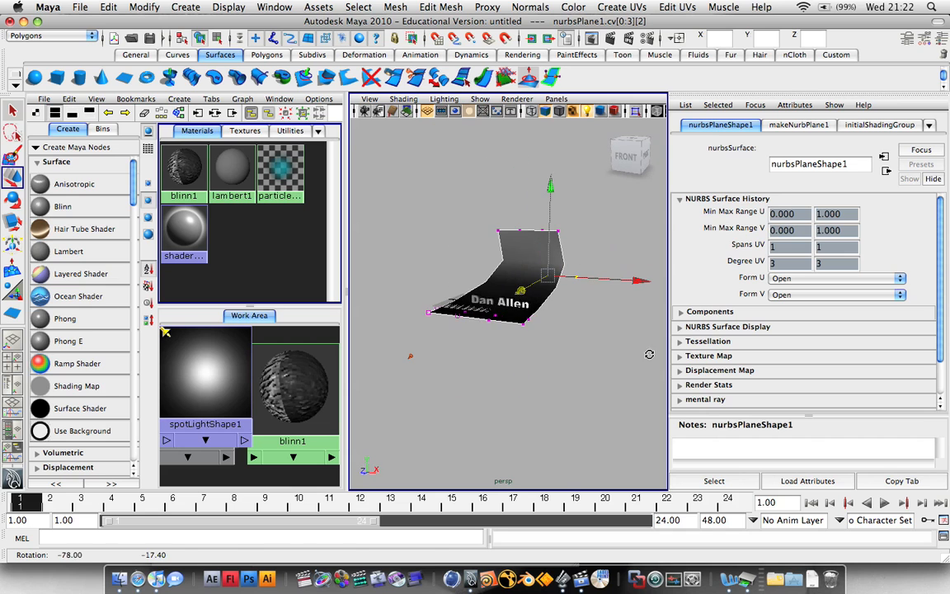
Return the backdrop to object mode and scale it up with the Scale tool.
{"action": "left_click_drag", "start_coordinate": [520, 350], "coordinate": [574, 355], "text": "alt"}
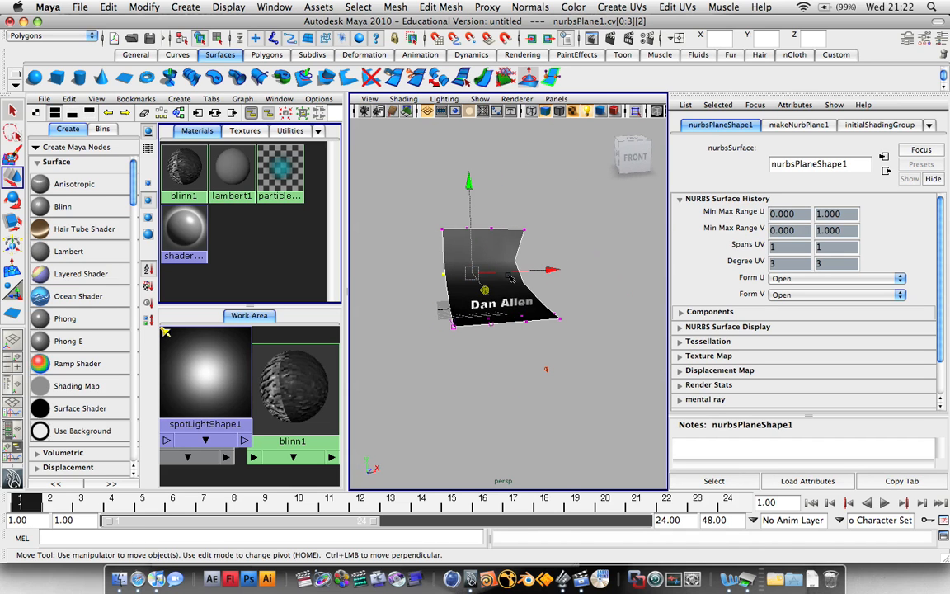
{"action": "right_click_drag", "start_coordinate": [506, 240], "coordinate": [532, 228]}
{"action": "key", "text": "r"}
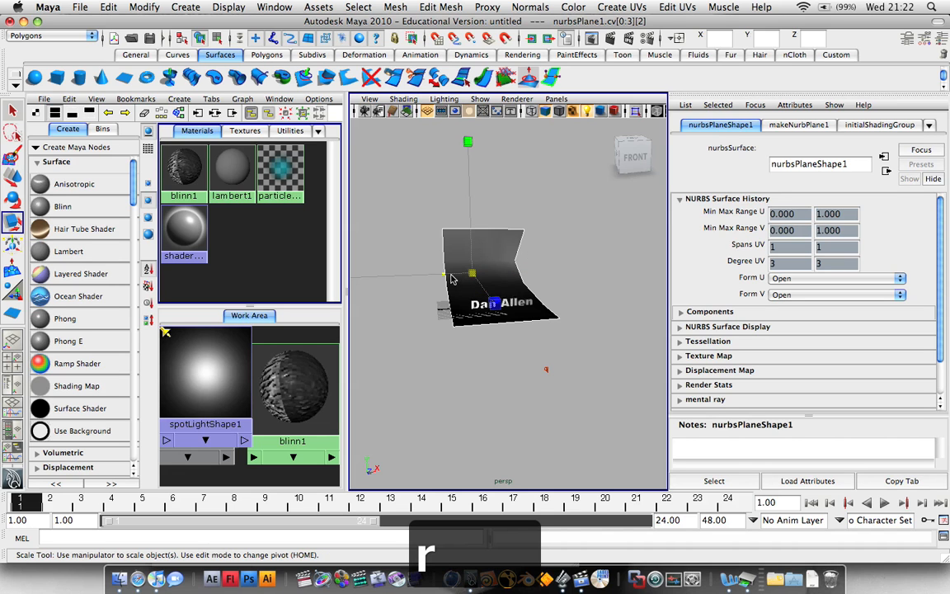
{"action": "left_click_drag", "start_coordinate": [476, 275], "coordinate": [497, 308]}
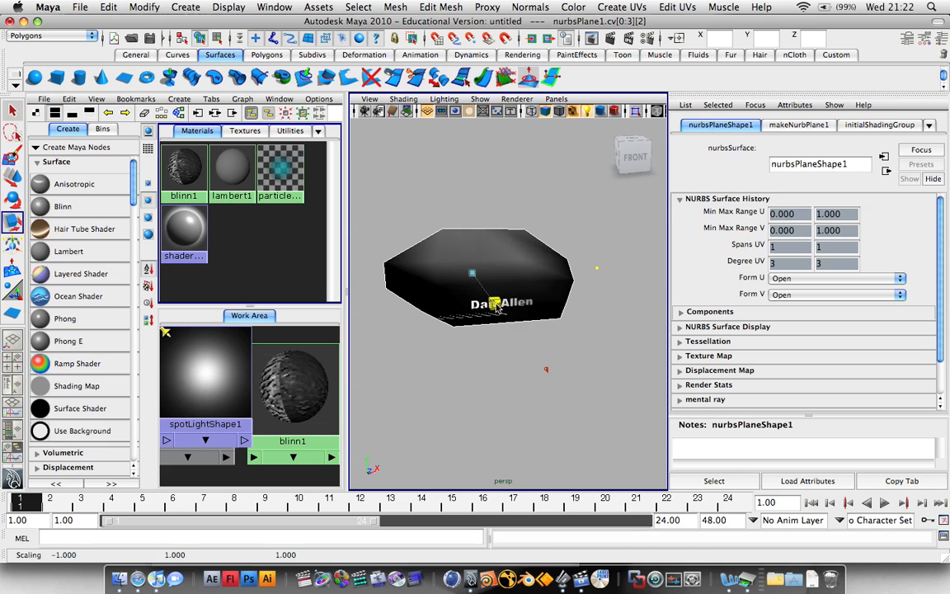
Stretch the backdrop wider to the left so it spreads well past the text.
{"action": "left_click_drag", "start_coordinate": [414, 308], "coordinate": [334, 144], "text": "alt"}
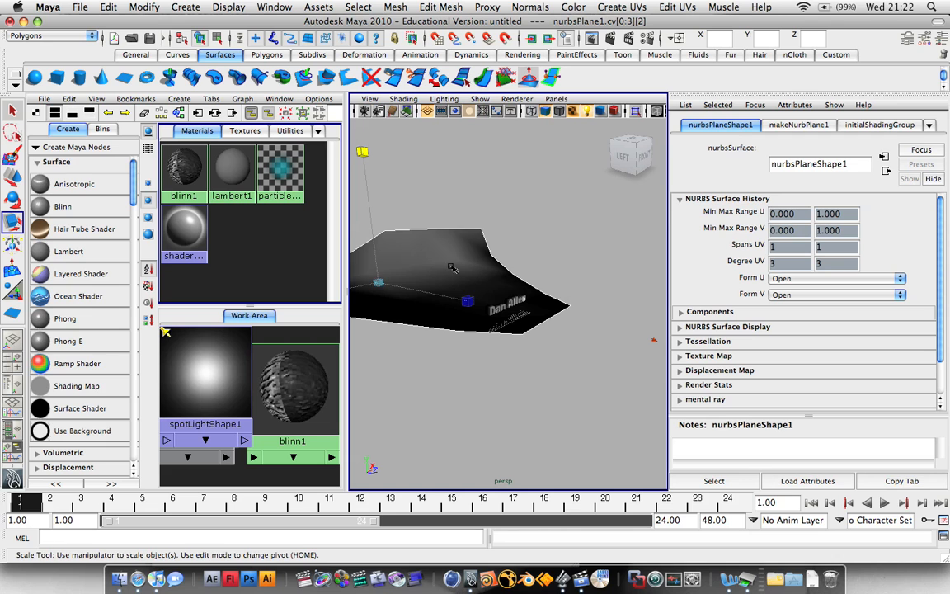
{"action": "right_click_drag", "start_coordinate": [452, 268], "coordinate": [407, 274], "text": "alt"}
{"action": "left_click_drag", "start_coordinate": [415, 289], "coordinate": [511, 281]}
{"action": "scroll", "coordinate": [495, 282], "scroll_direction": "up", "scroll_amount": 10}
{"action": "scroll", "coordinate": [493, 282], "scroll_direction": "up", "scroll_amount": 3}
{"action": "left_click", "coordinate": [498, 285]}
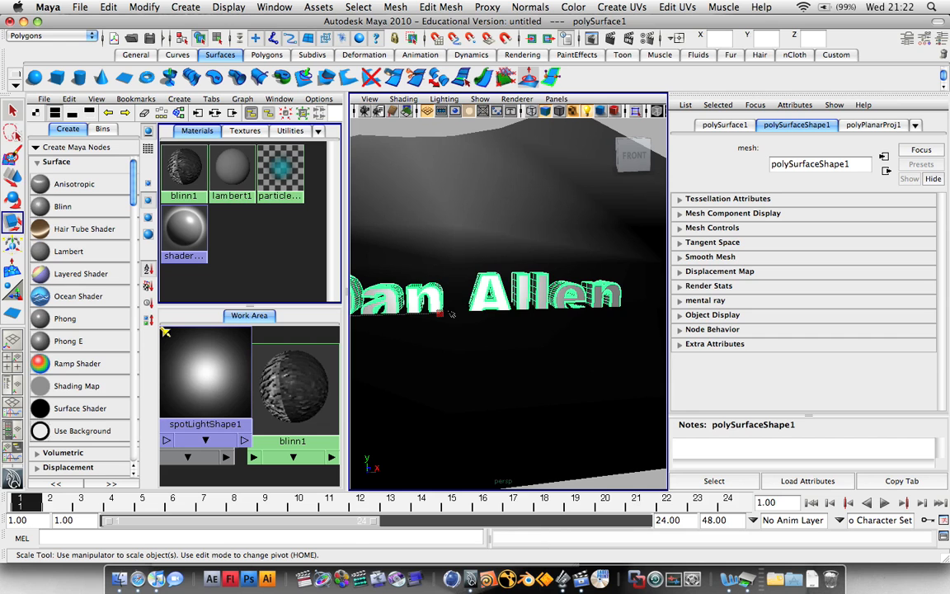
{"action": "key", "text": "w"}
{"action": "scroll", "coordinate": [388, 289], "scroll_direction": "down", "scroll_amount": 10}
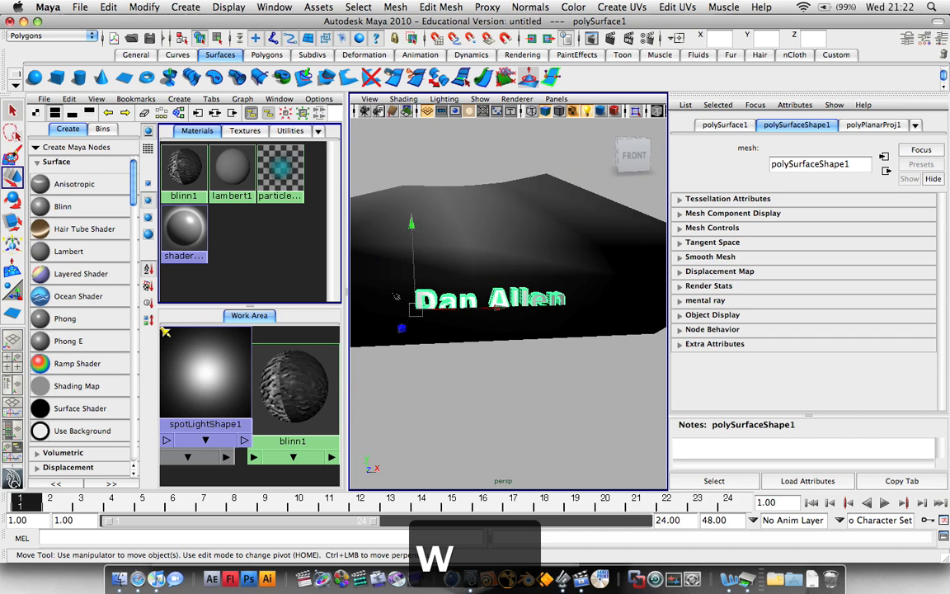
{"action": "left_click_drag", "start_coordinate": [412, 225], "coordinate": [411, 217]}
{"action": "scroll", "coordinate": [400, 331], "scroll_direction": "up", "scroll_amount": 10}
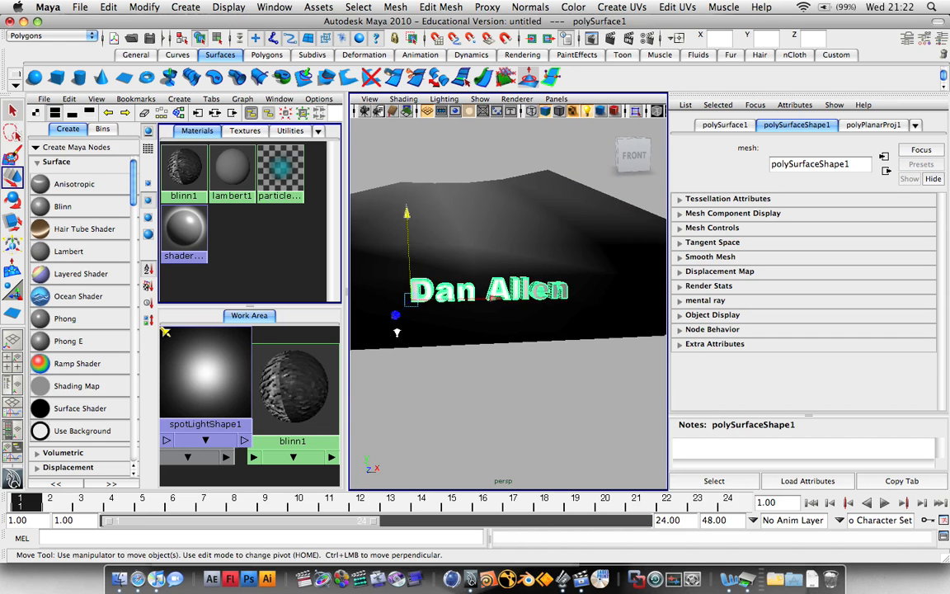
{"action": "scroll", "coordinate": [400, 332], "scroll_direction": "down", "scroll_amount": 5}
{"action": "mouse_move", "coordinate": [401, 334]}
{"action": "left_mouse_down", "text": "alt"}
{"action": "mouse_move", "coordinate": [478, 333]}
{"action": "mouse_move", "coordinate": [439, 390]}
{"action": "mouse_move", "coordinate": [384, 331]}
{"action": "mouse_move", "coordinate": [393, 330]}
{"action": "left_mouse_up", "text": "alt"}
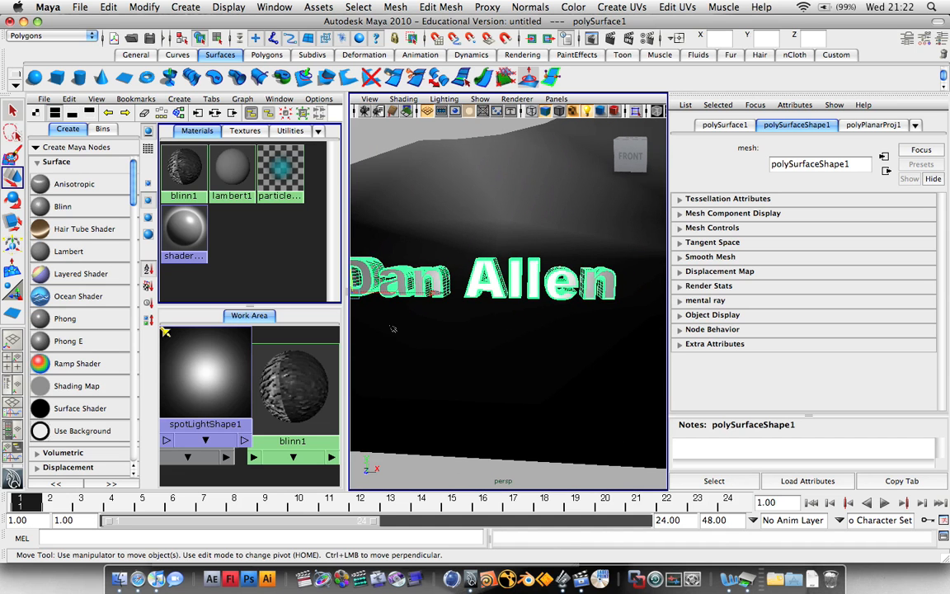
{"action": "scroll", "coordinate": [394, 328], "scroll_direction": "up", "scroll_amount": 2}
{"action": "scroll", "coordinate": [395, 328], "scroll_direction": "up", "scroll_amount": 1}
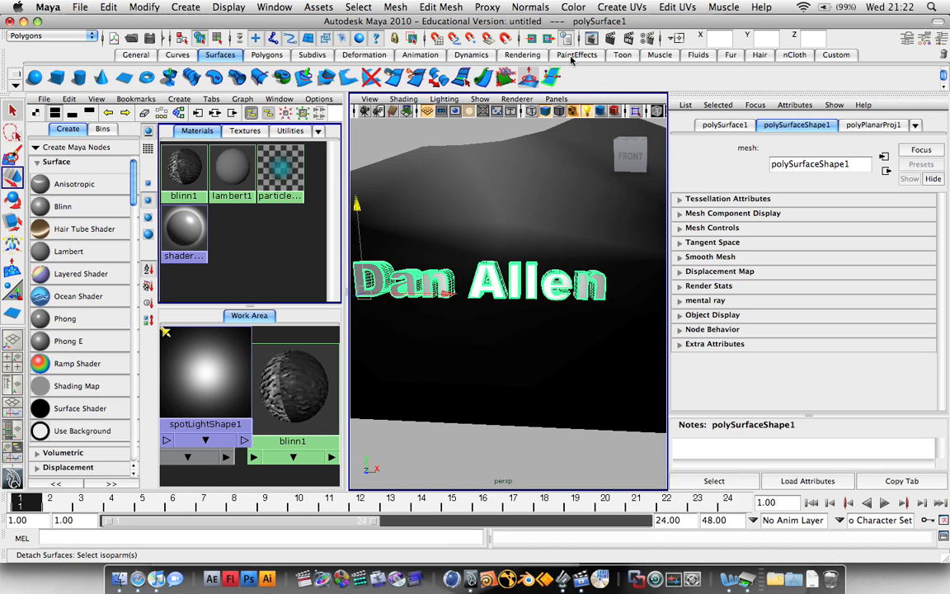
Render a 640×480 test frame from the Rendering shelf, then close it and deselect the text.
{"action": "left_click", "coordinate": [523, 54]}
{"action": "left_click", "coordinate": [438, 79]}
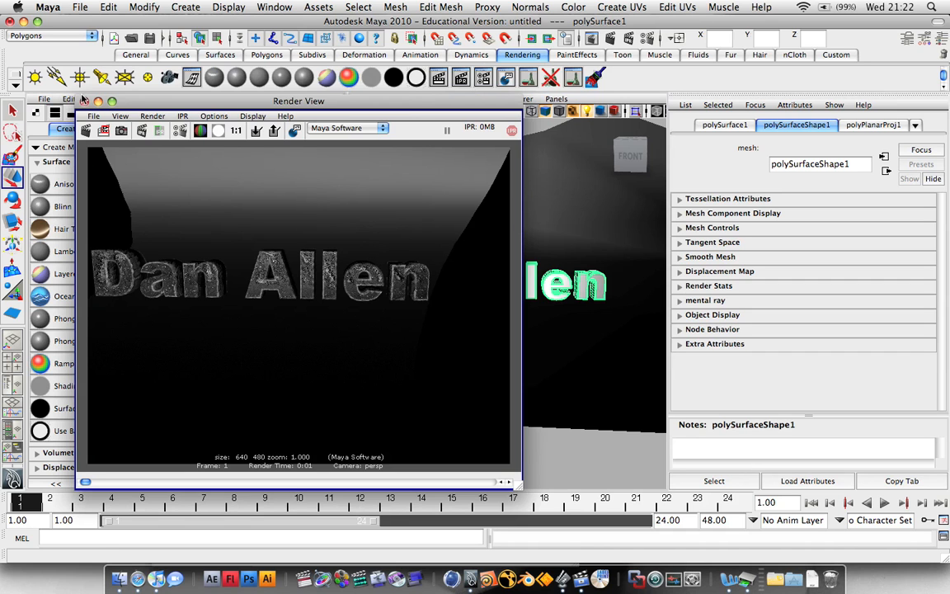
{"action": "left_click", "coordinate": [84, 100]}
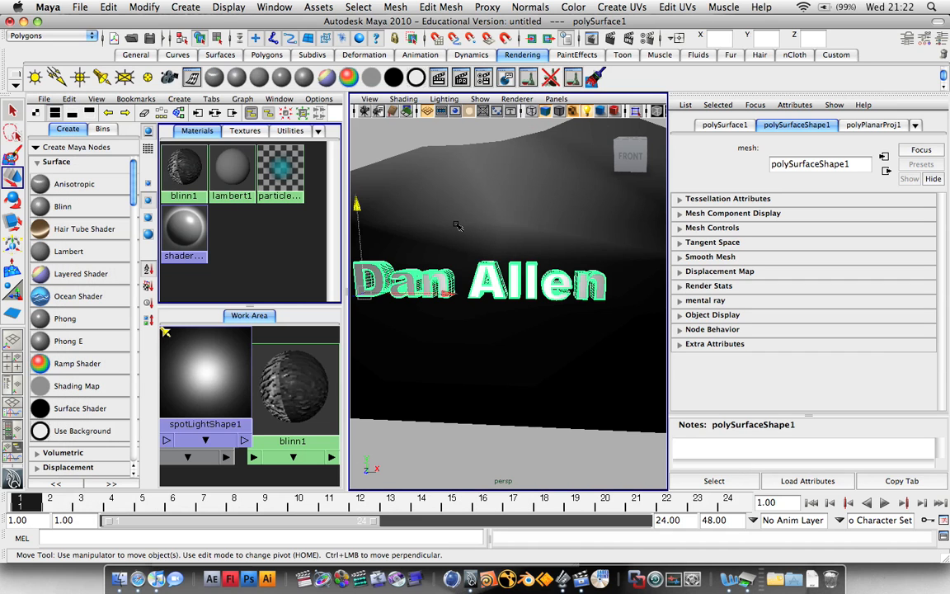
{"action": "left_click", "coordinate": [539, 468]}
{"action": "scroll", "coordinate": [508, 339], "scroll_direction": "down", "scroll_amount": 5}
Delete the curved nurbsPlane1 backdrop and maximise the perspective view showing the text.
{"action": "left_click", "coordinate": [598, 256]}
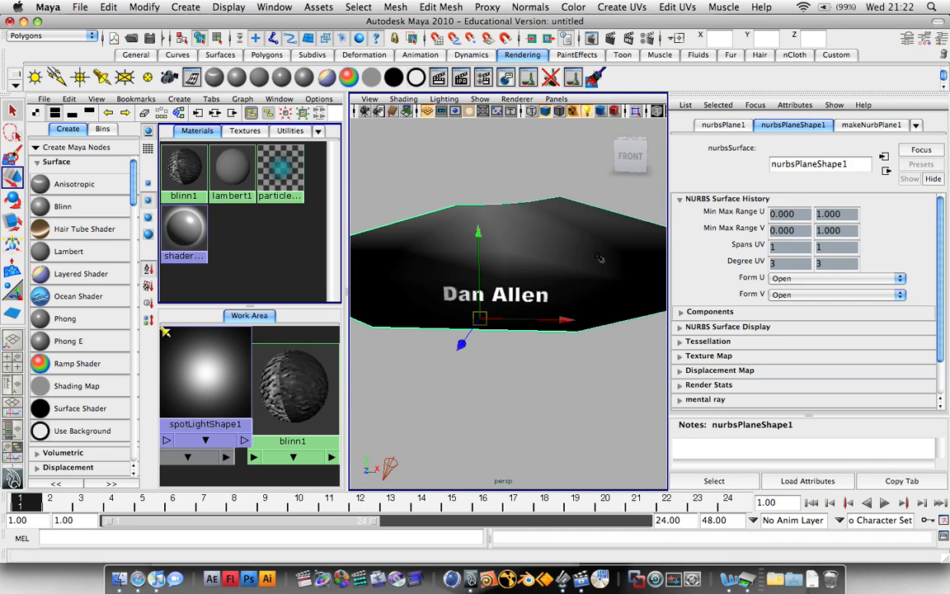
{"action": "key", "text": "BackSpace"}
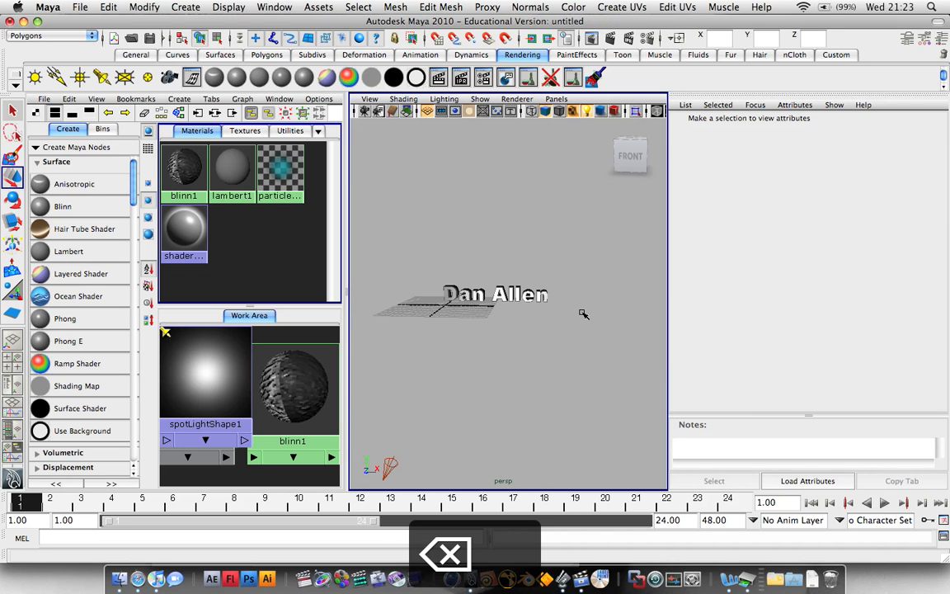
{"action": "left_click_drag", "start_coordinate": [560, 293], "coordinate": [580, 288], "text": "alt"}
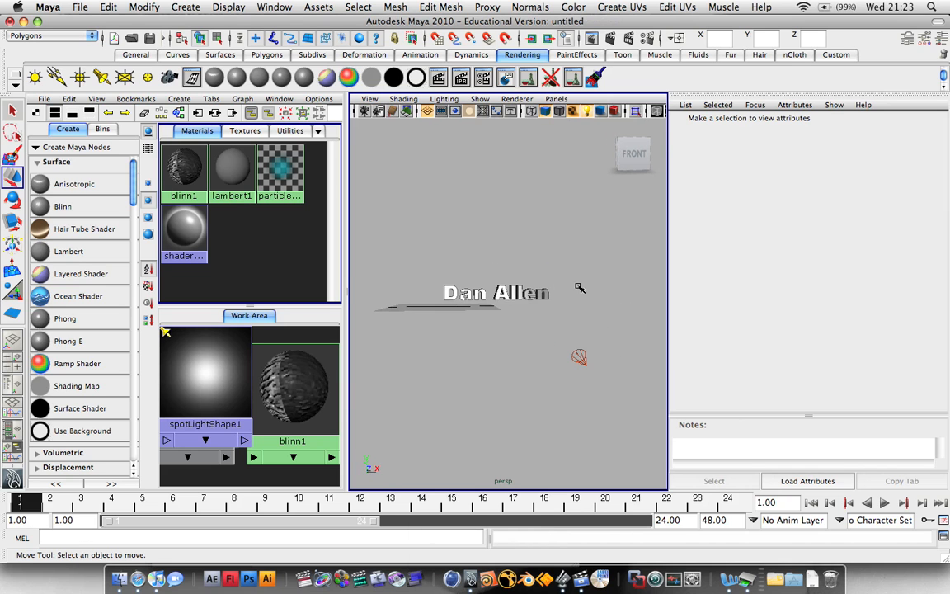
{"action": "key", "text": "space"}
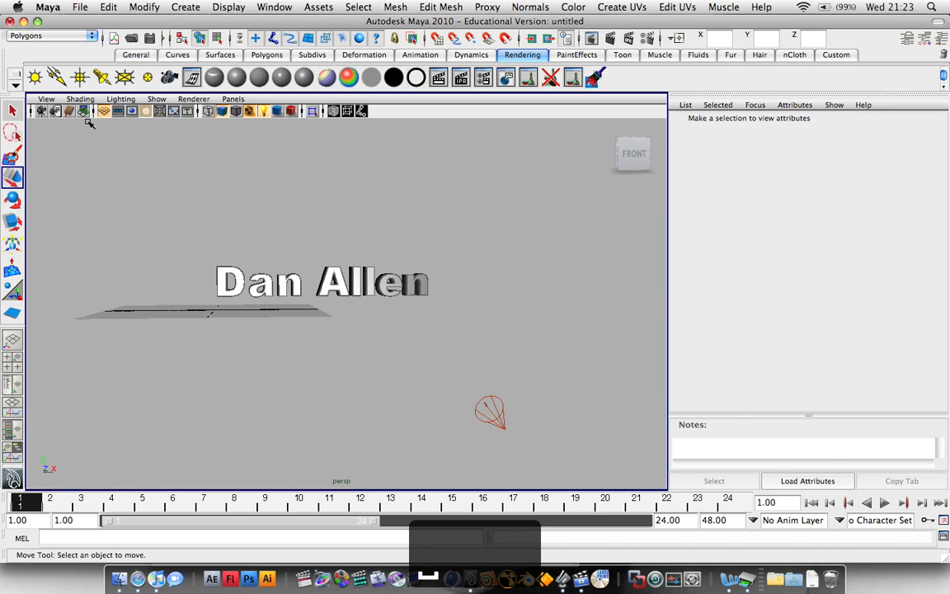
{"action": "left_click", "coordinate": [917, 587]}
{"action": "left_click", "coordinate": [640, 7]}
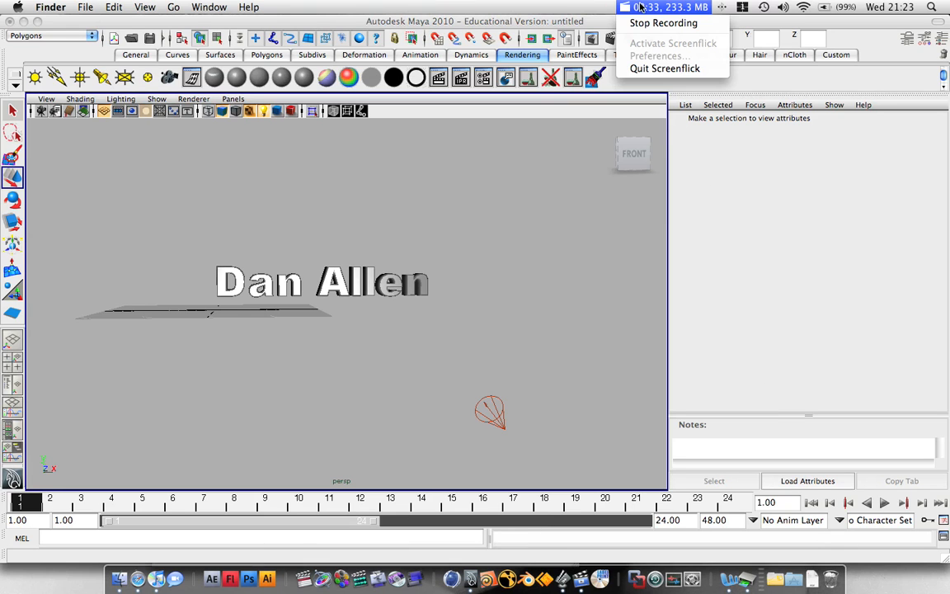